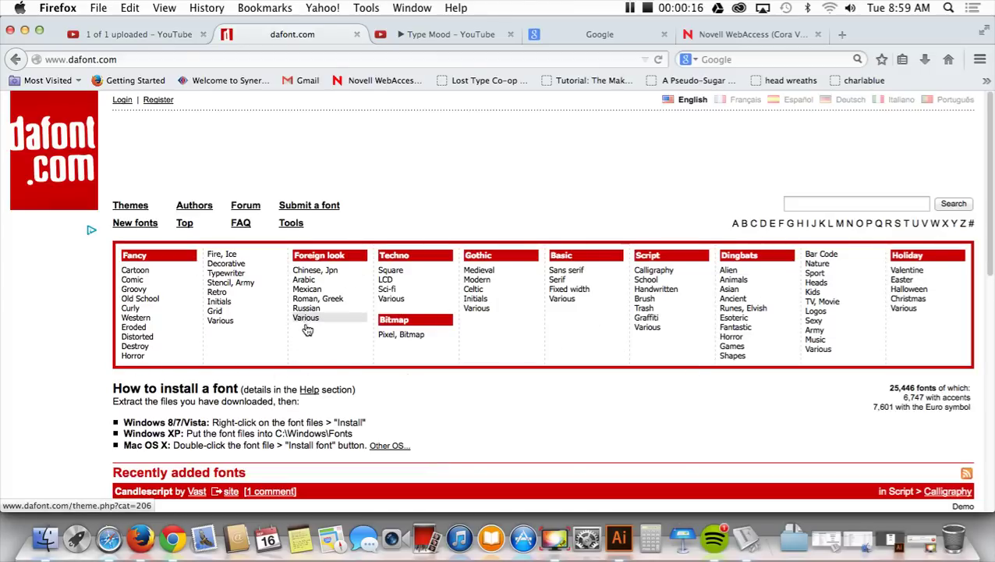
# - Search the DaFont site for "flames"
pyautogui.scroll(-5, 297, 334)
pyautogui.scroll(5, 295, 334)
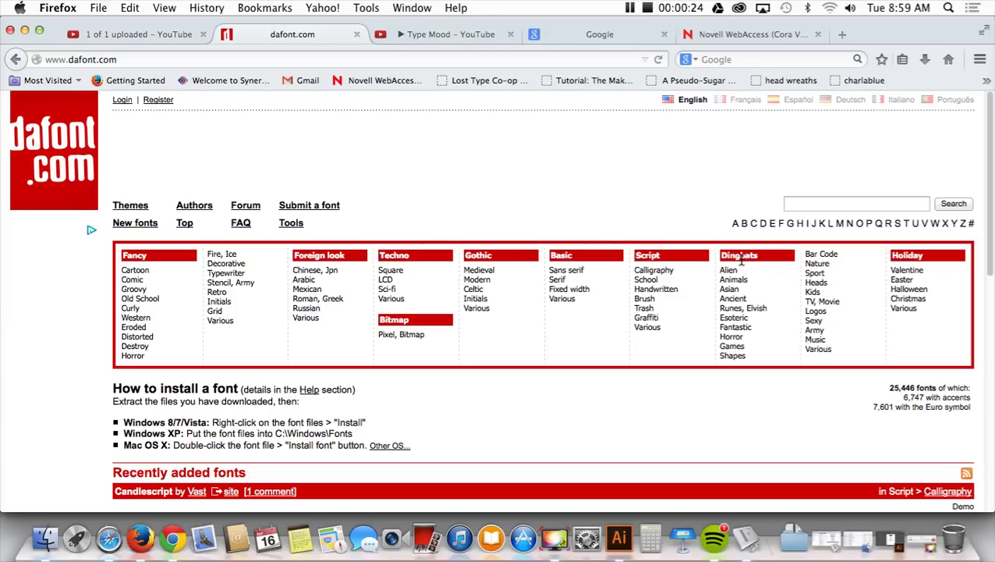
pyautogui.click(794, 208)
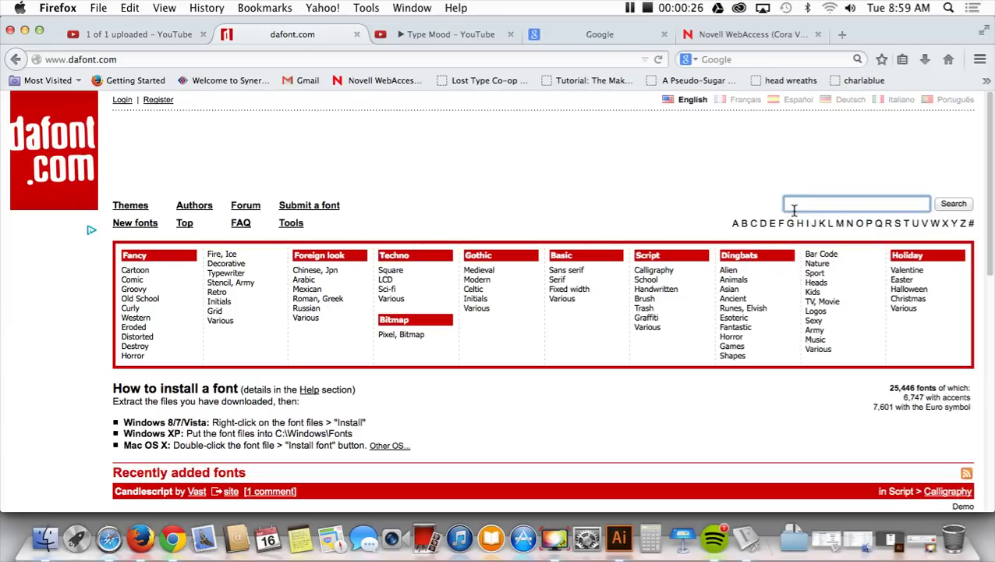
pyautogui.write('flames')
pyautogui.press('Return')
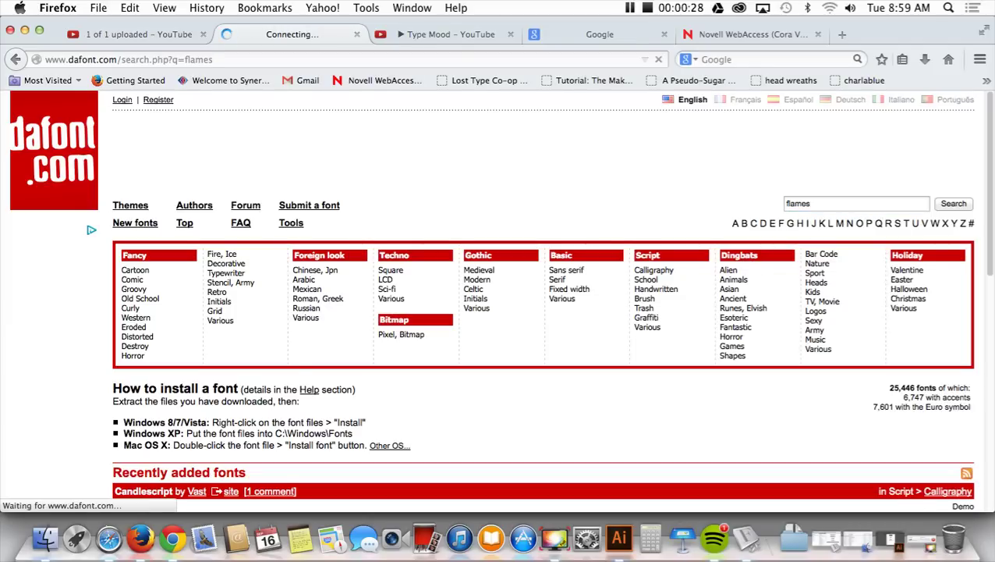
# - Preview the flames search results with the sample text "fire"
pyautogui.scroll(-5, 626, 393)
pyautogui.scroll(-3, 626, 393)
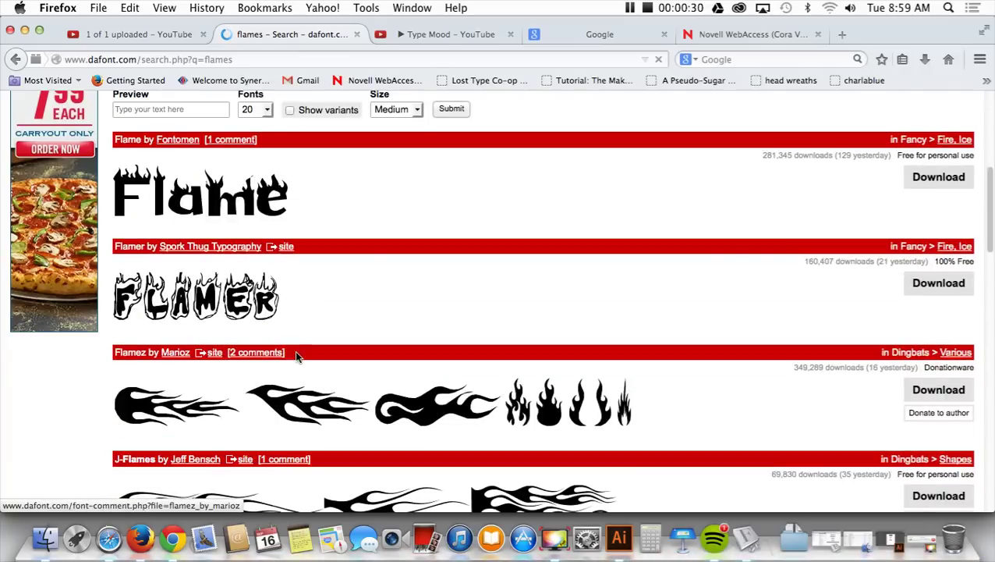
pyautogui.scroll(-3, 298, 350)
pyautogui.scroll(5, 304, 355)
pyautogui.scroll(2, 304, 355)
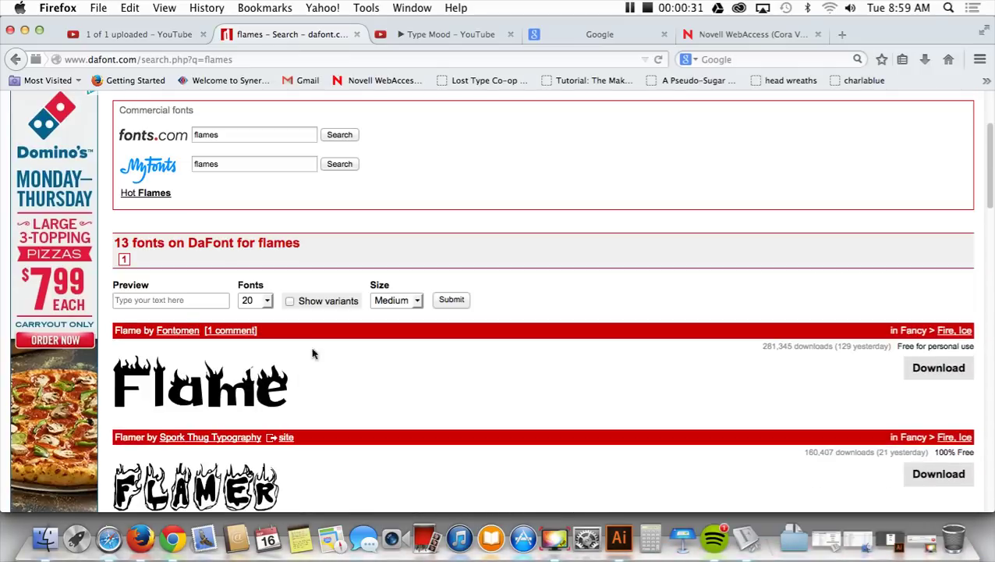
pyautogui.click(174, 302)
pyautogui.write('fl')
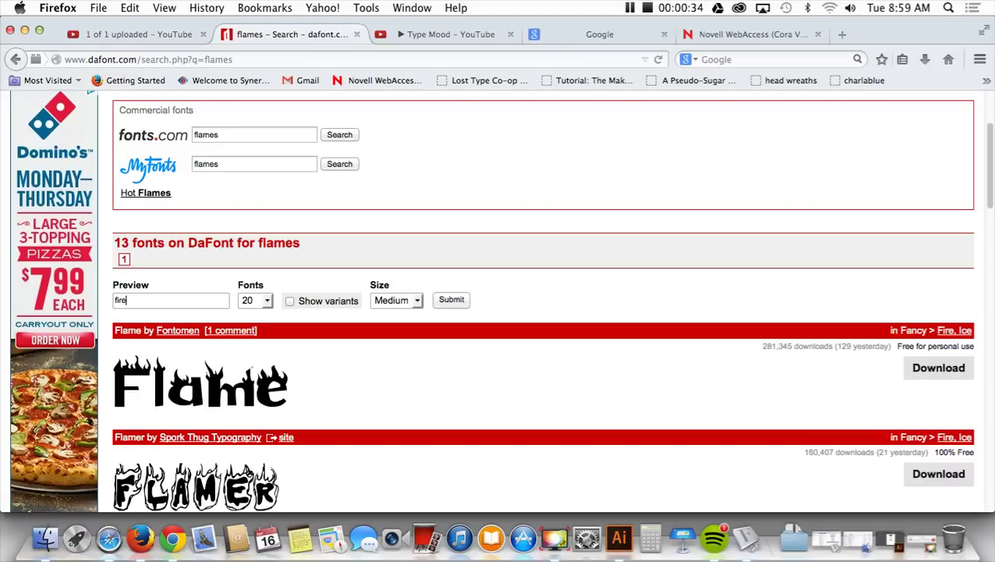
pyautogui.write('re')
pyautogui.click(453, 302)
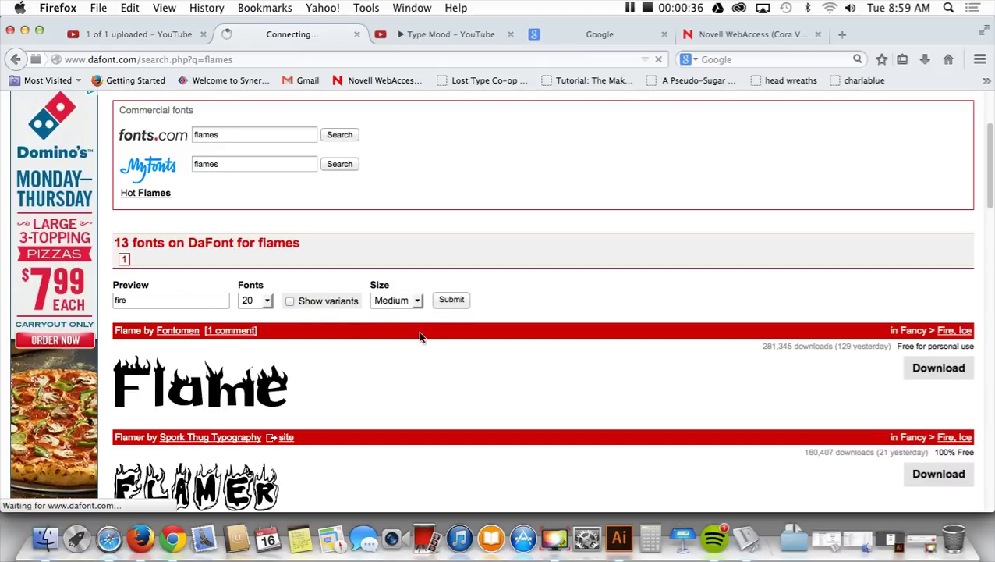
# - Browse the previewed fonts, then download the Flamer font and save flamer.zip
pyautogui.scroll(-5, 375, 398)
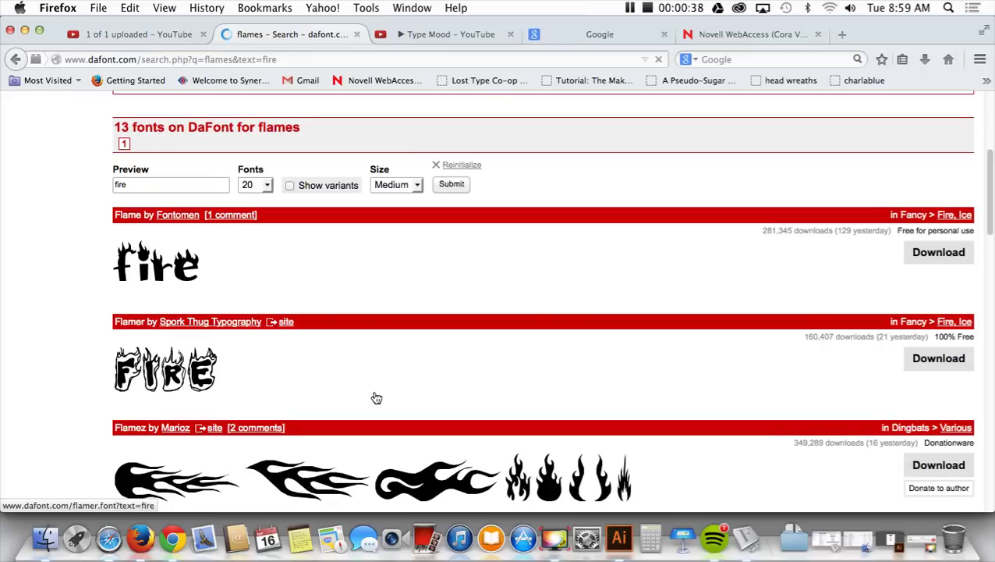
pyautogui.scroll(-15, 376, 398)
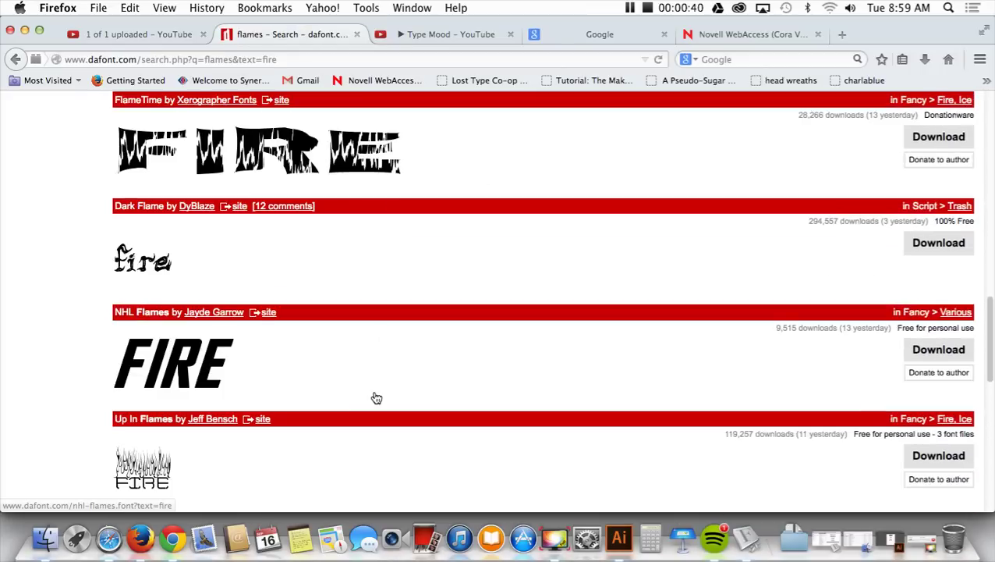
pyautogui.scroll(-8, 376, 398)
pyautogui.scroll(-3, 376, 398)
pyautogui.scroll(20, 376, 397)
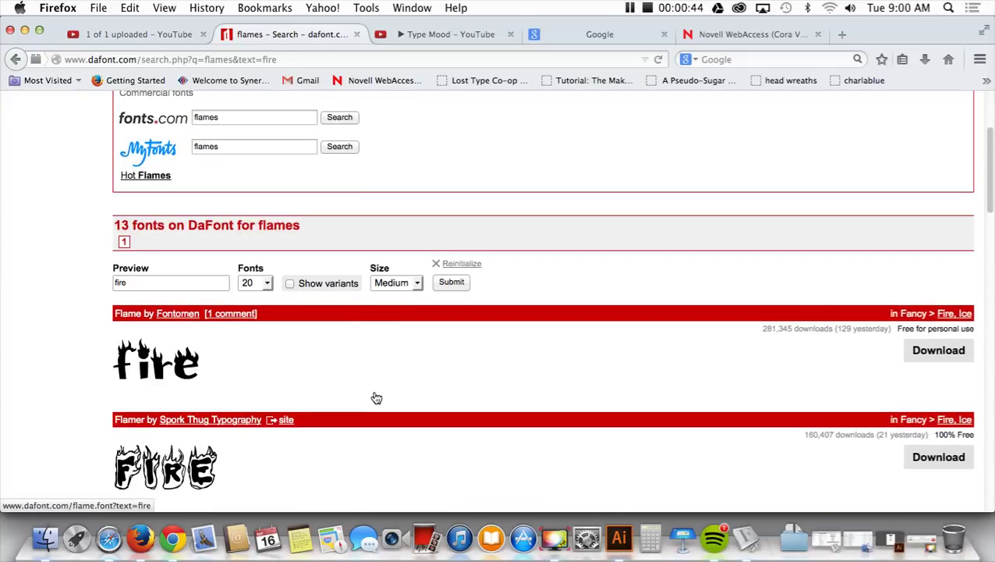
pyautogui.scroll(-2, 289, 467)
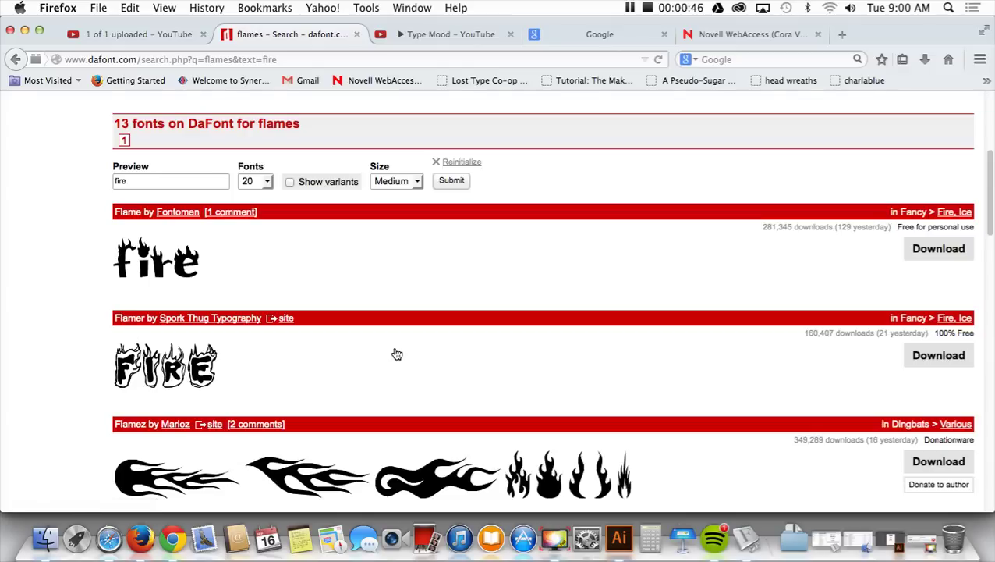
pyautogui.click(932, 357)
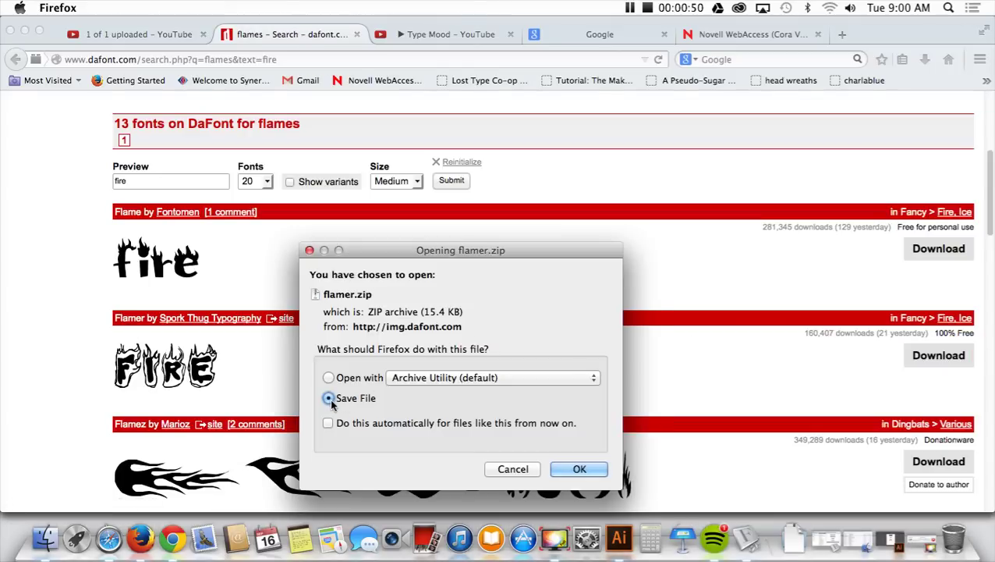
pyautogui.click(579, 471)
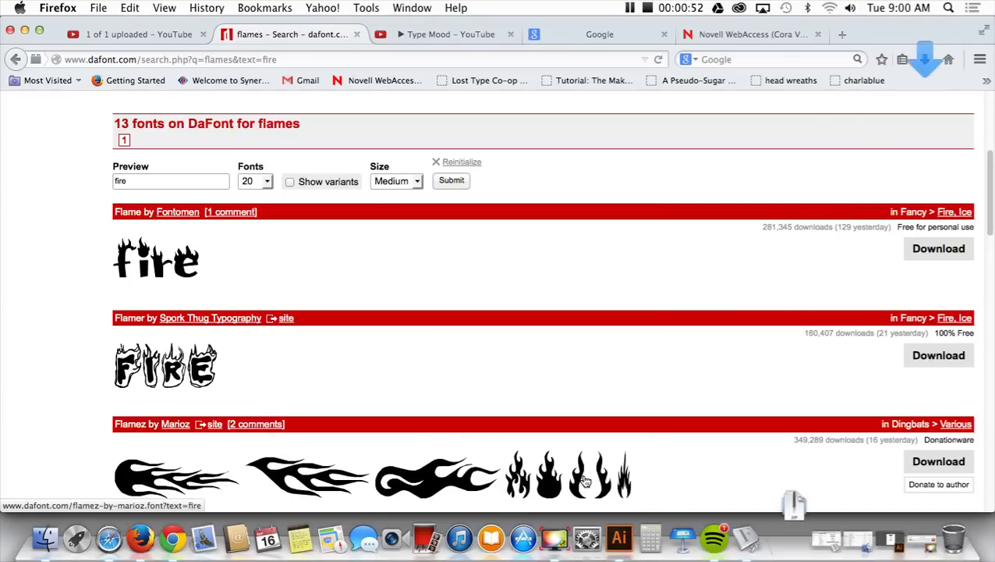
# - Extract flamer.zip from the browser's full list of downloads, then close the Finder and Library windows
pyautogui.click(927, 65)
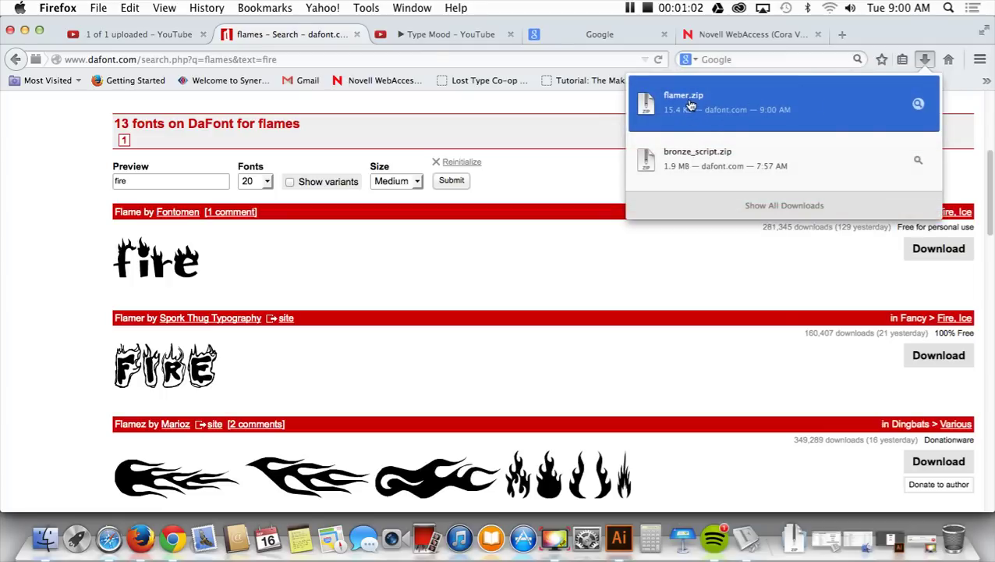
pyautogui.click(816, 207)
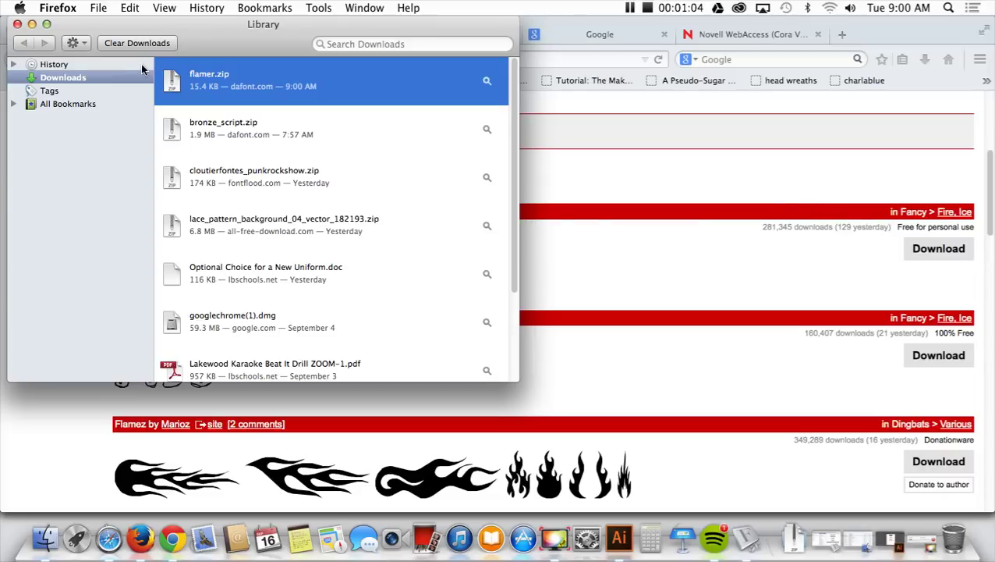
pyautogui.doubleClick(210, 79)
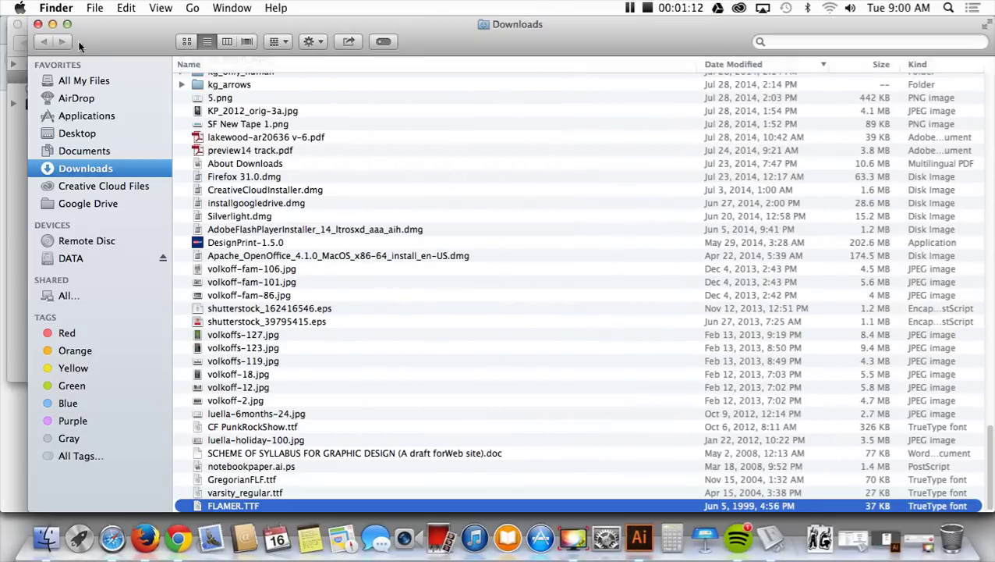
pyautogui.click(38, 24)
pyautogui.click(16, 26)
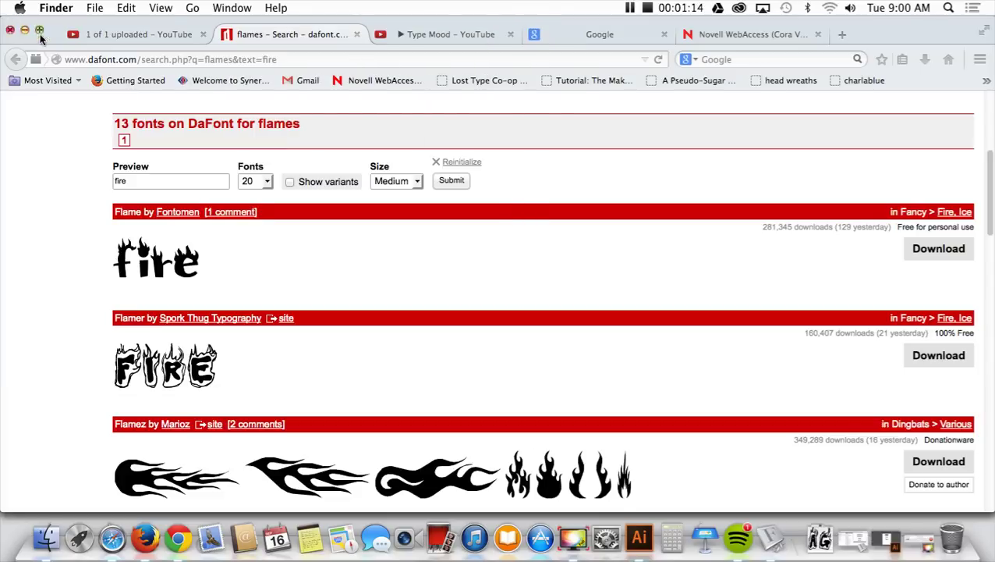
# - Open the Downloads folder in Finder, enlarging the window and adjusting the columns so the file details fit
pyautogui.click(47, 538)
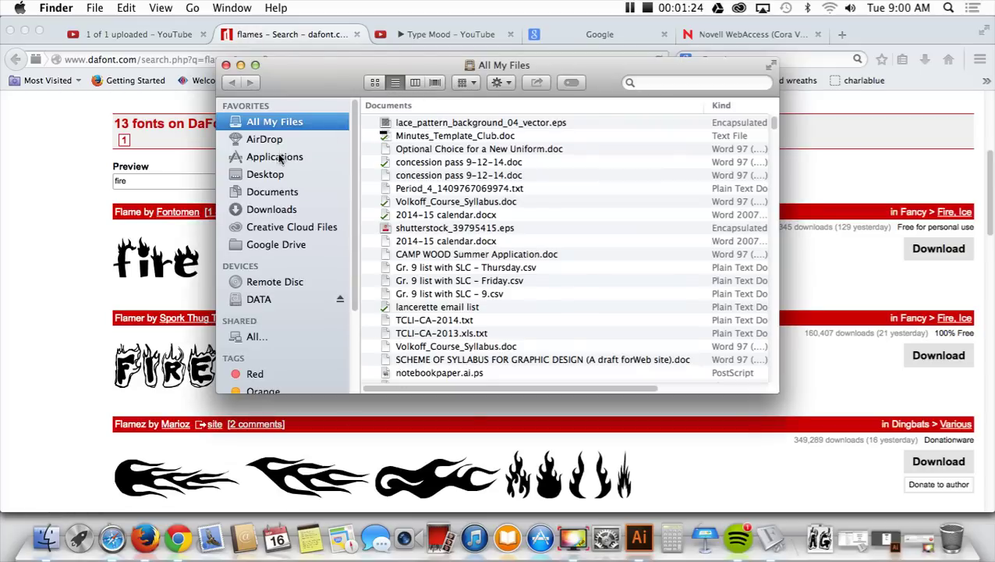
pyautogui.click(279, 211)
pyautogui.scroll(10, 447, 177)
pyautogui.moveTo(776, 393); pyautogui.dragTo(958, 478)
pyautogui.moveTo(894, 115); pyautogui.dragTo(661, 125)
pyautogui.scroll(10, 804, 126)
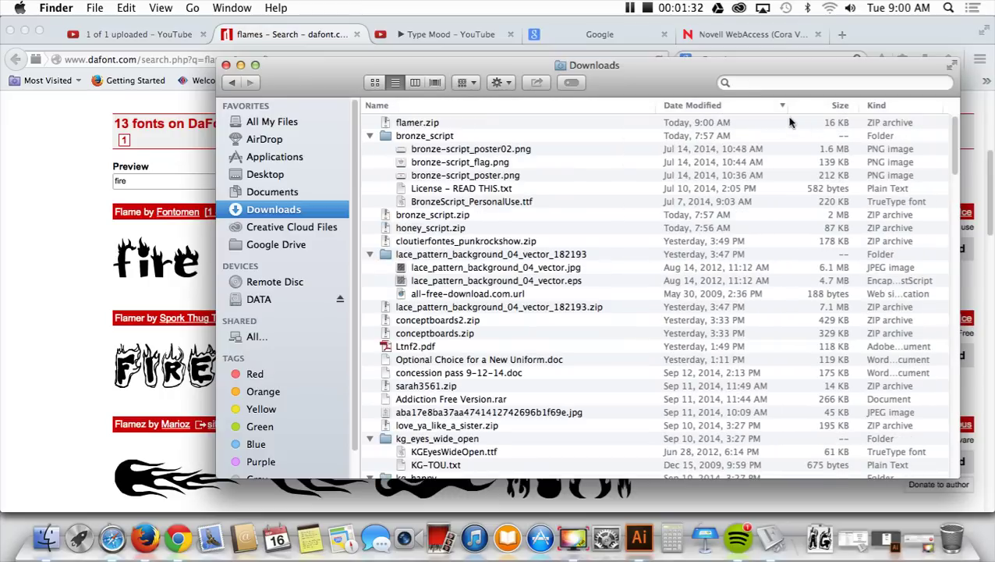
# - Sort the Downloads folder by date modified, newest first, and extract flamer.zip
pyautogui.click(444, 108)
pyautogui.click(690, 109)
pyautogui.doubleClick(418, 127)
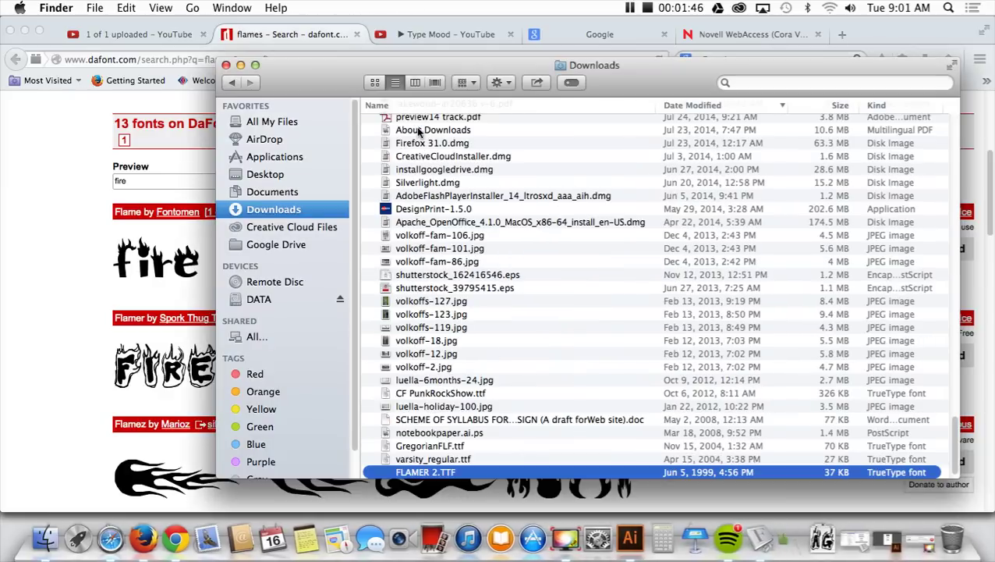
# - Open FLAMER 2.TTF in Font Book and install it, ticking the font during validation
pyautogui.doubleClick(421, 472)
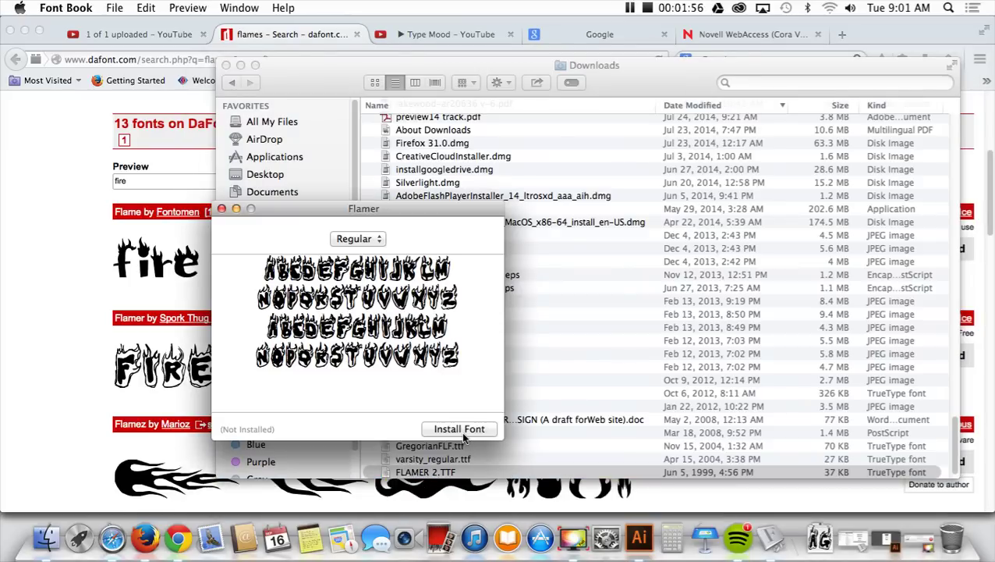
pyautogui.click(462, 434)
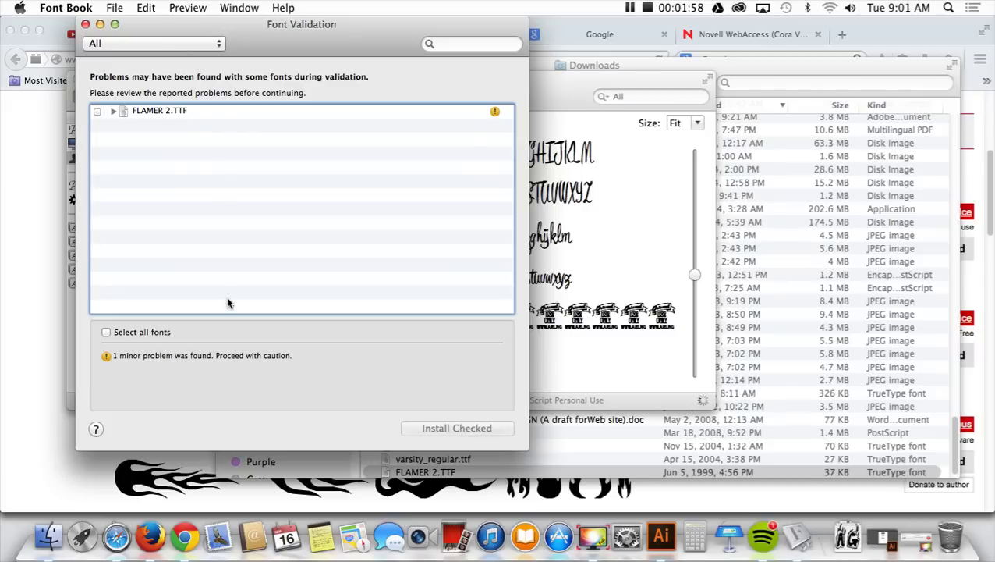
pyautogui.click(98, 112)
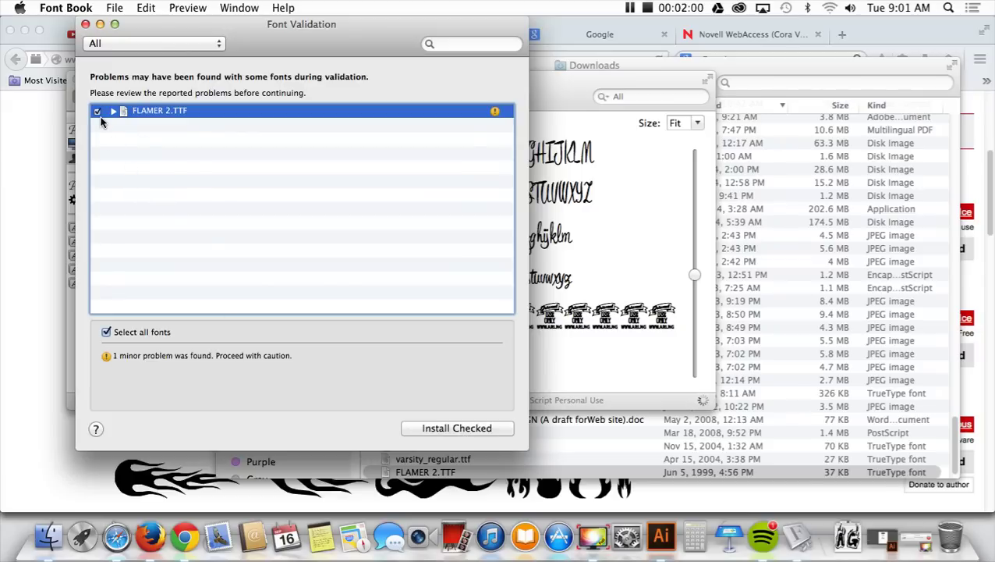
pyautogui.click(435, 427)
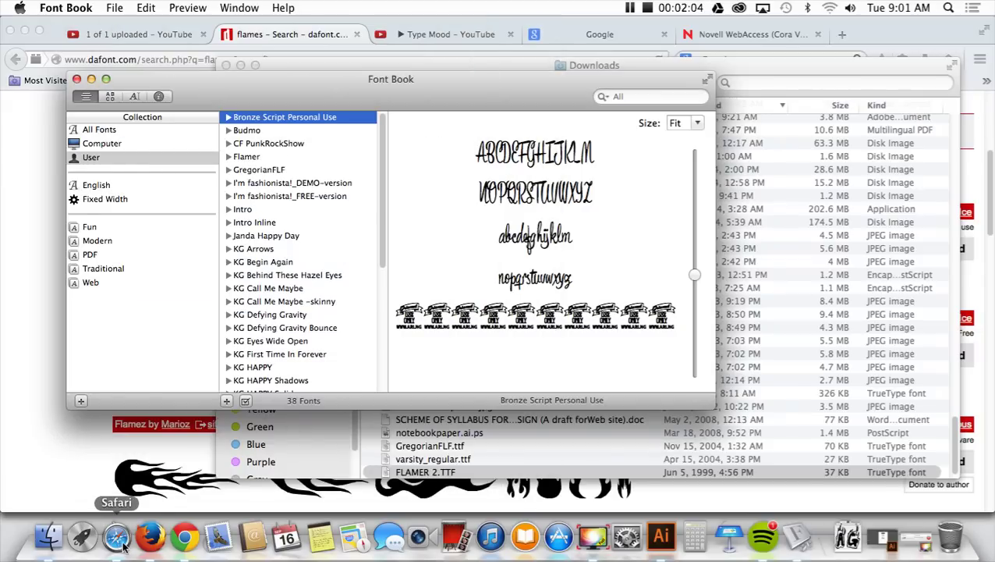
# - Switch back to Firefox and open the Decorative category under Fancy from the DaFont home page
pyautogui.click(181, 478)
pyautogui.scroll(5, 234, 225)
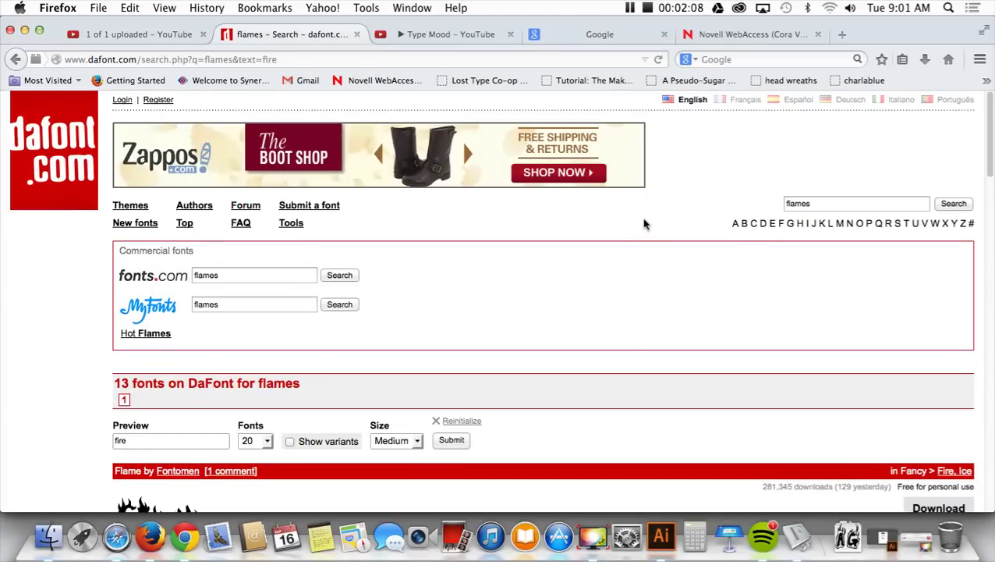
pyautogui.click(44, 123)
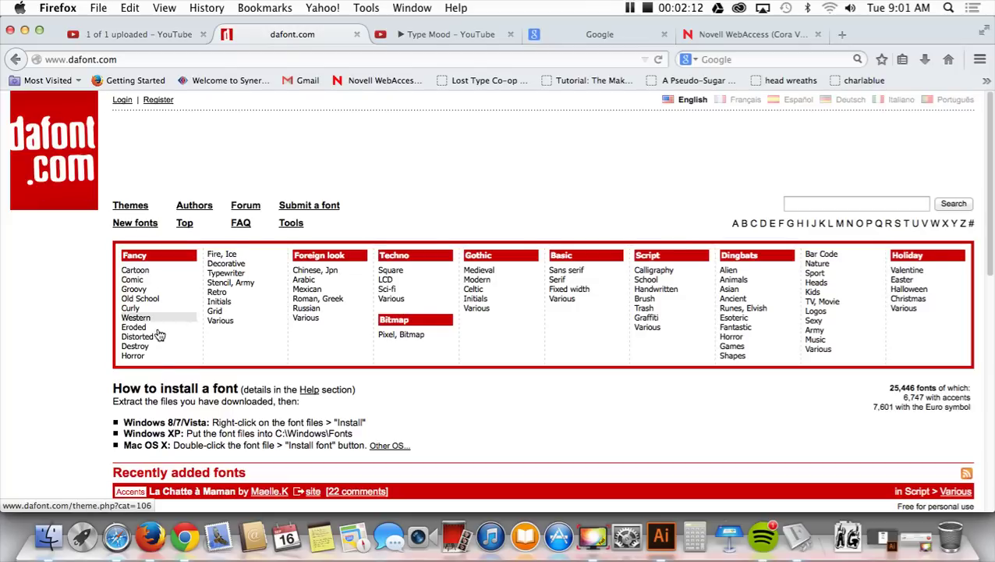
pyautogui.click(226, 262)
# - Preview the Decorative fonts with the sample text "creativity"
pyautogui.scroll(-5, 191, 324)
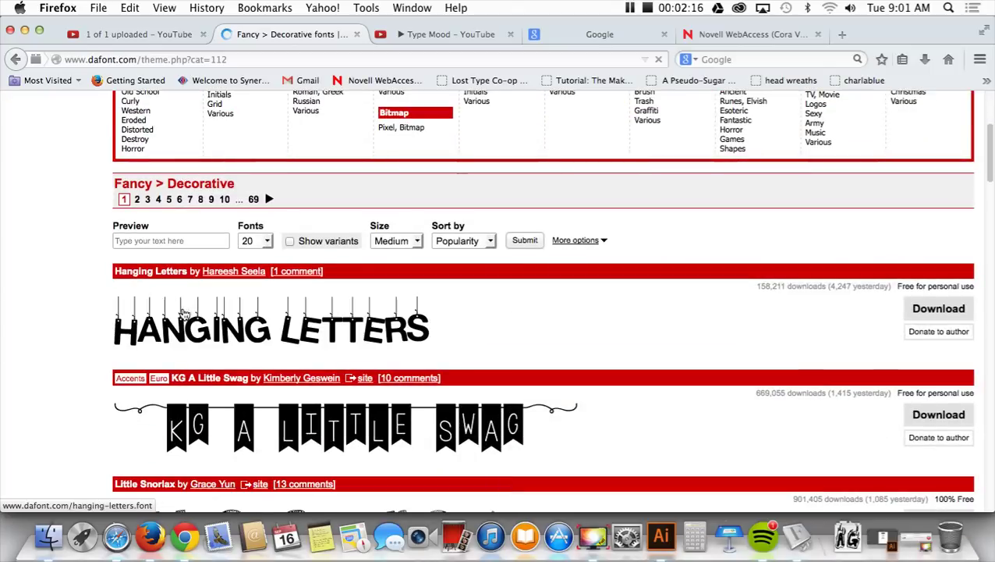
pyautogui.click(153, 245)
pyautogui.write('creat')
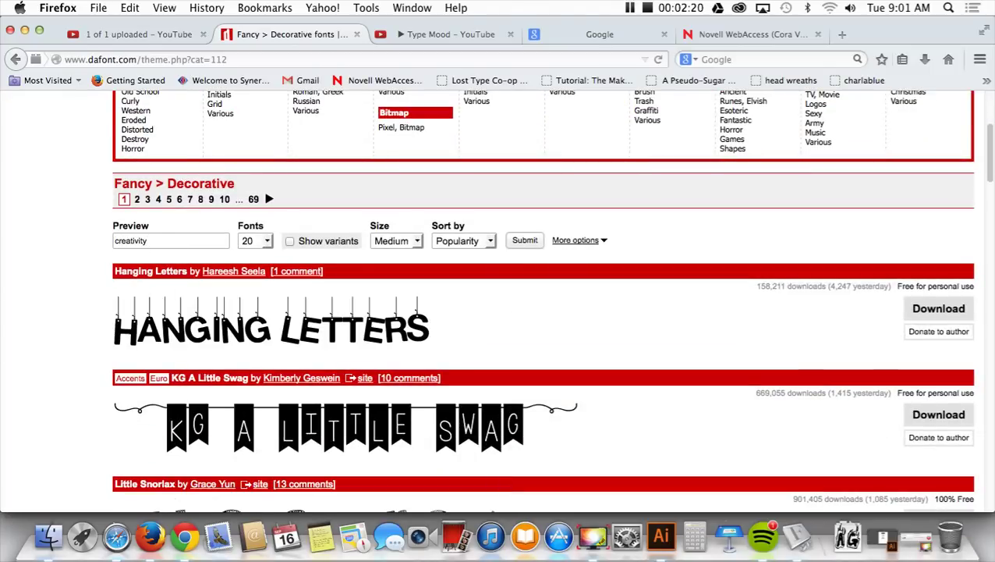
pyautogui.write('ivity')
pyautogui.press('Return')
pyautogui.scroll(-5, 348, 499)
pyautogui.scroll(-1, 348, 499)
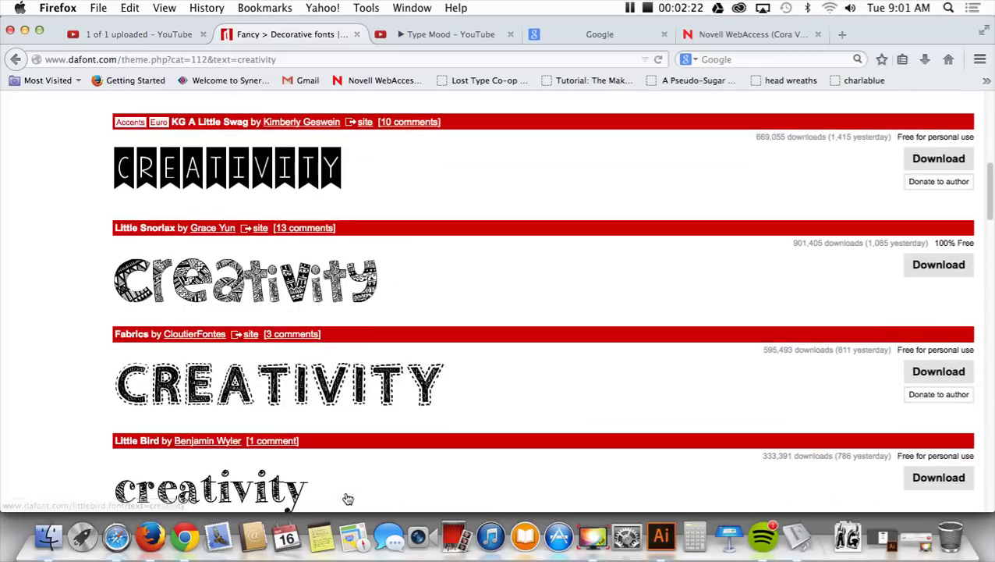
# - Download the Little Snorlax font and save little_snorlax.zip
pyautogui.scroll(5, 216, 304)
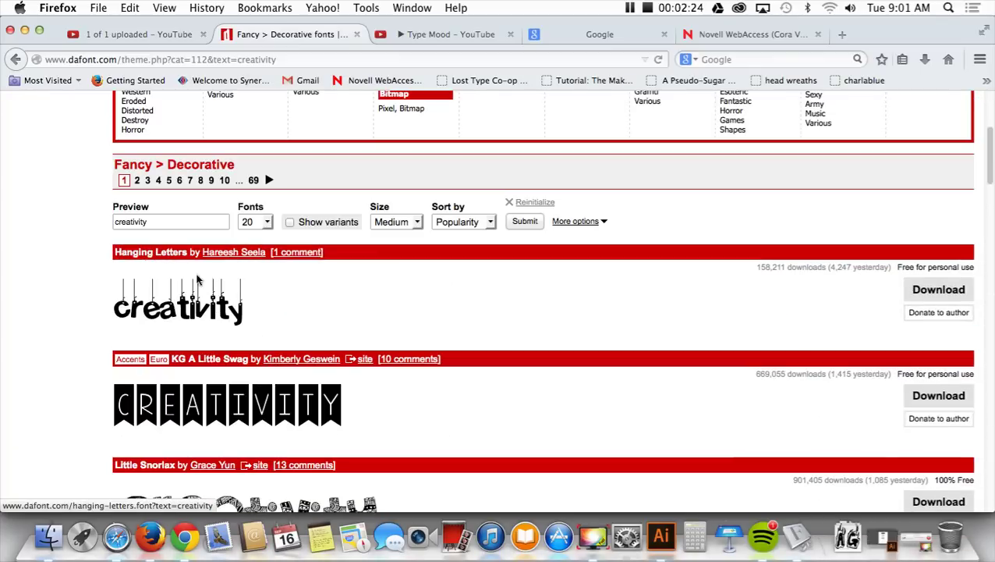
pyautogui.scroll(-4, 213, 310)
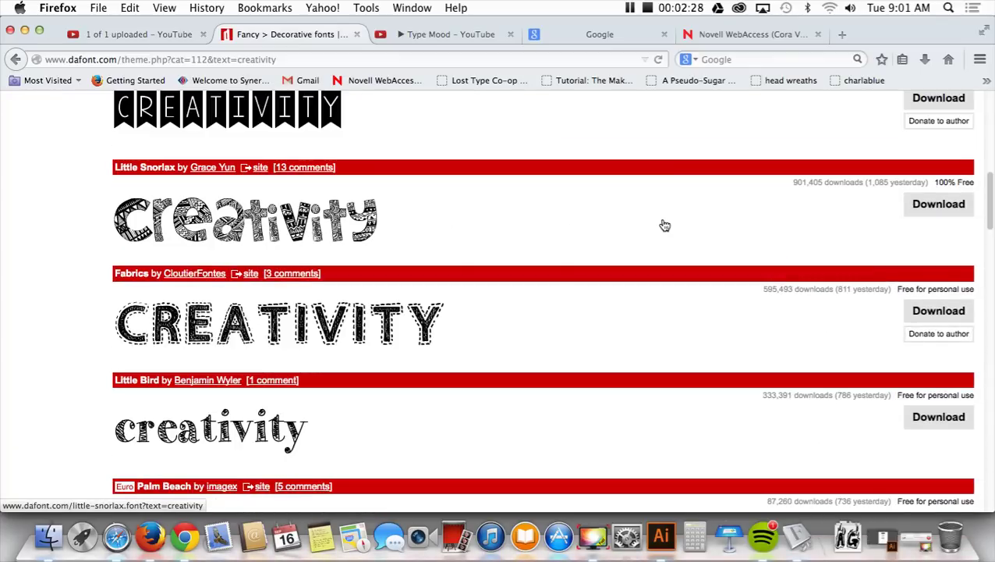
pyautogui.click(940, 217)
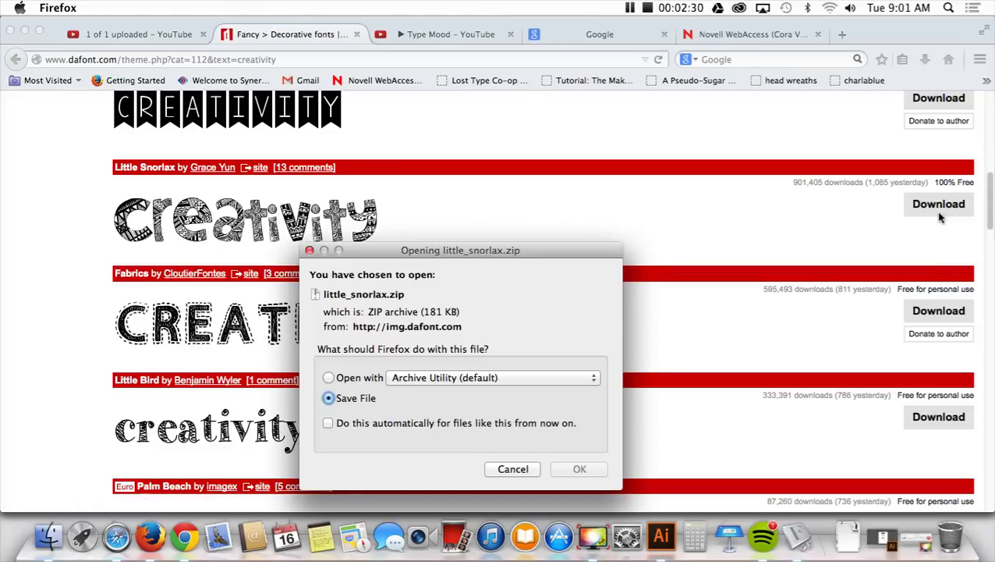
pyautogui.click(579, 470)
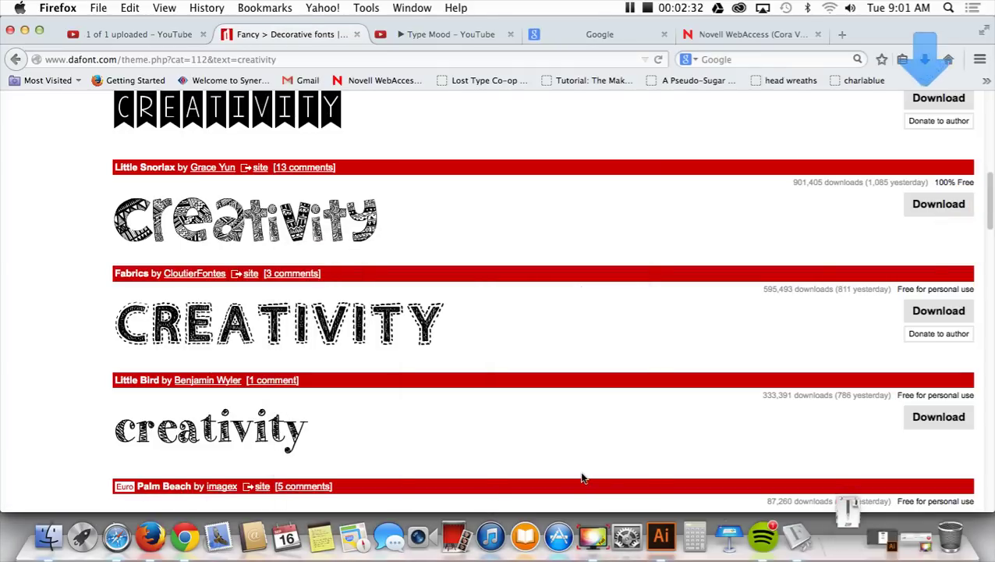
# - Open the downloaded Little Snorlax.ttf from the Downloads folder in Font Book and install the font
pyautogui.click(925, 59)
pyautogui.click(833, 119)
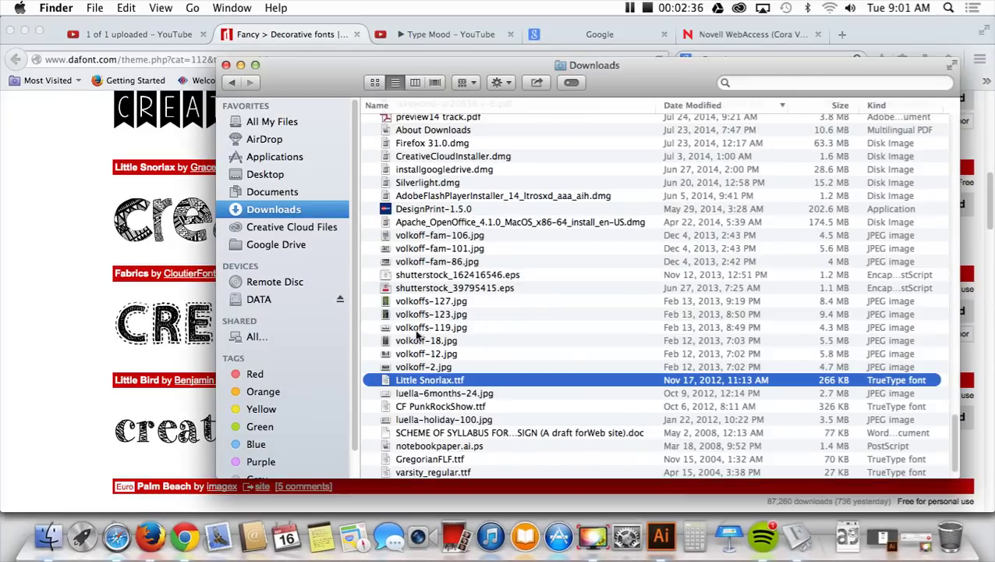
pyautogui.doubleClick(423, 383)
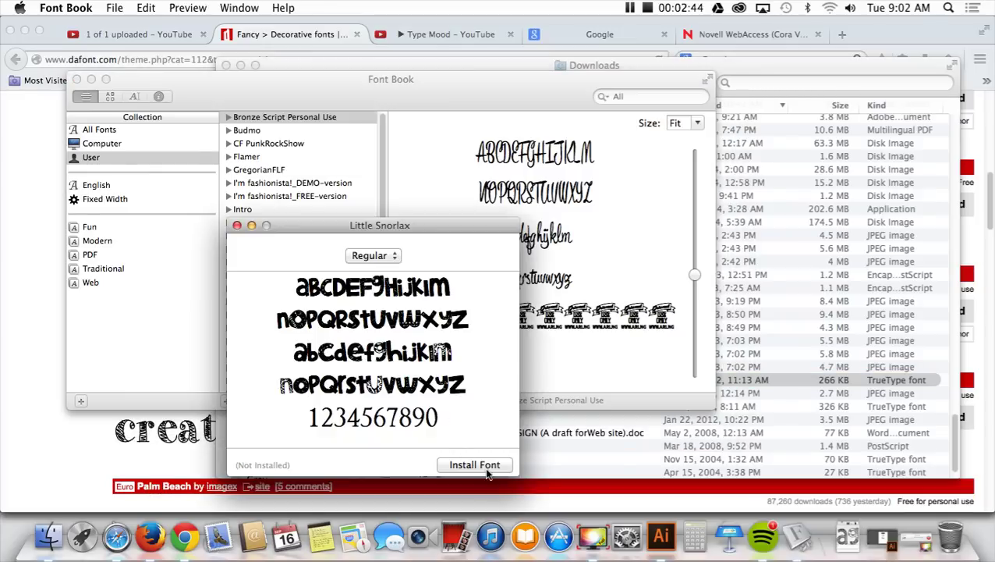
pyautogui.click(487, 468)
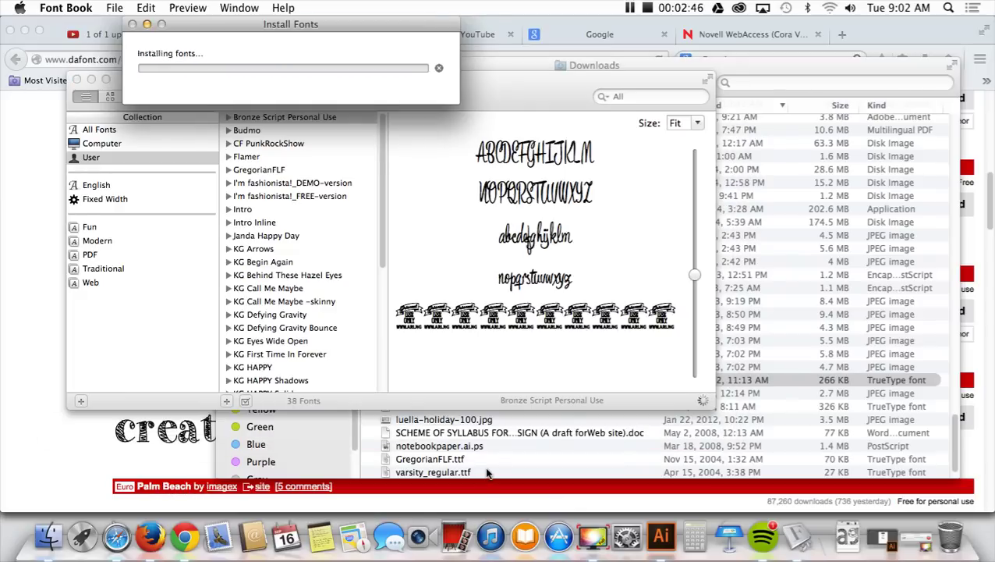
# - Switch back to Firefox and search DaFont for "bright"
pyautogui.click(69, 443)
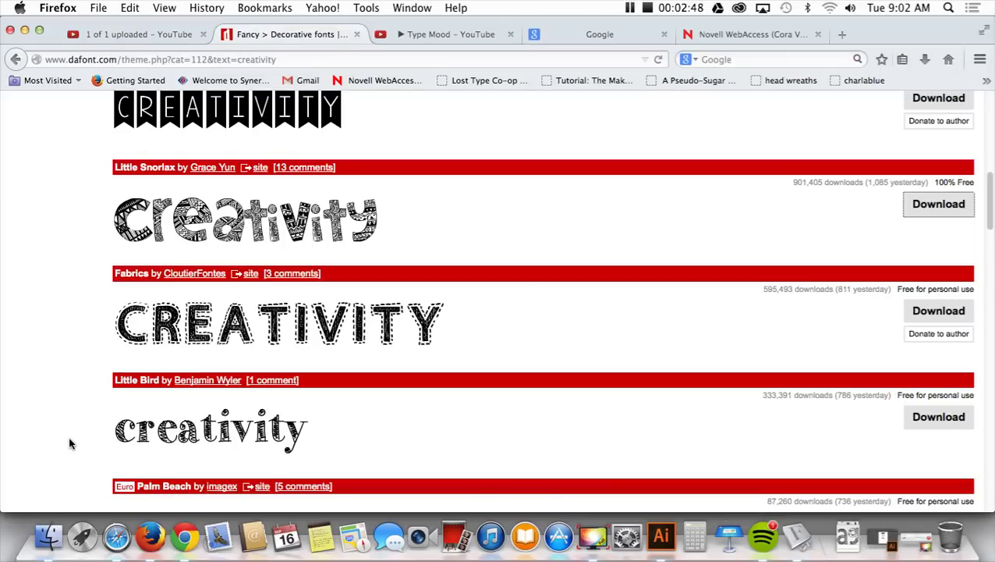
pyautogui.scroll(10, 333, 446)
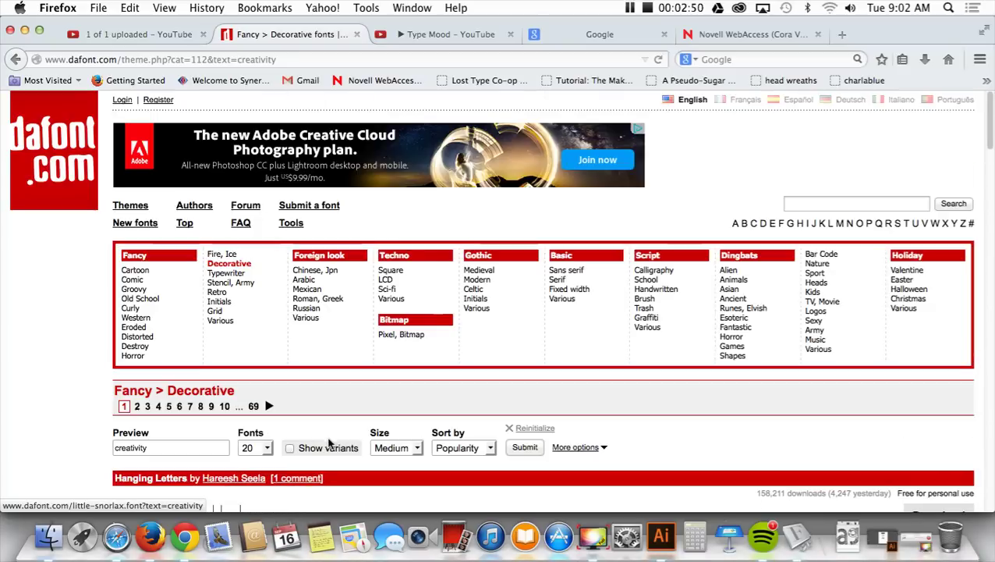
pyautogui.click(865, 204)
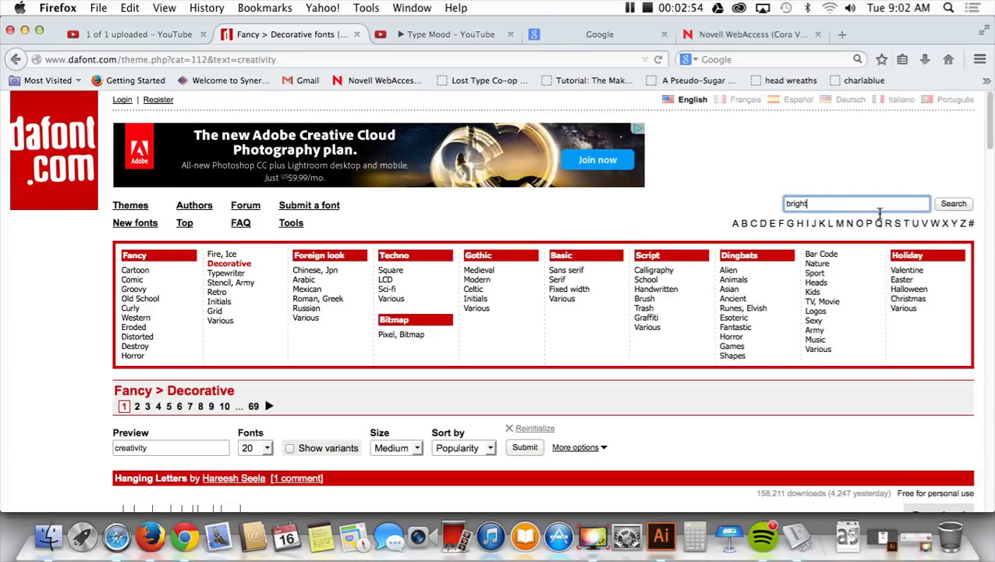
pyautogui.click(953, 203)
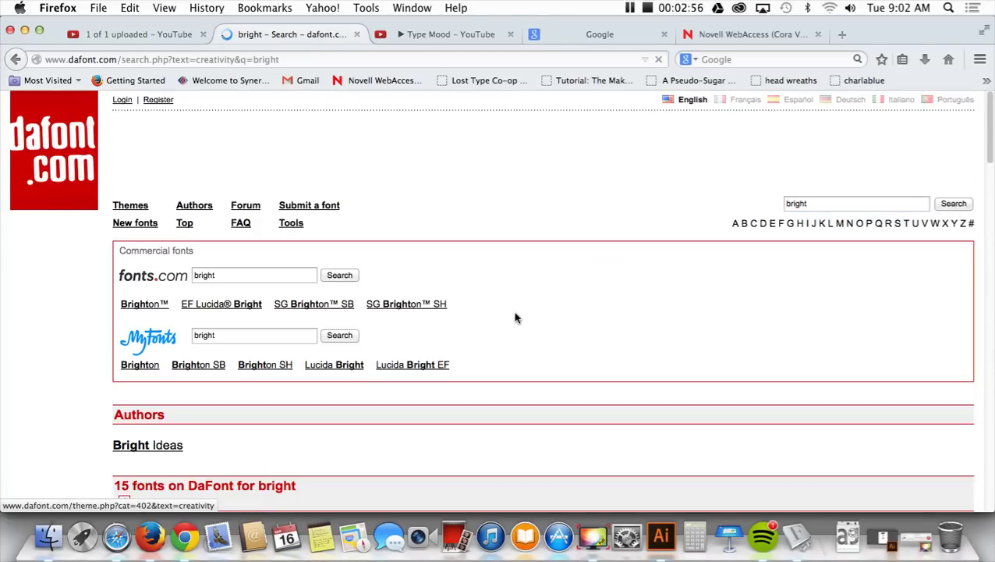
# - Look through the DaFont search results for "bright" and compare the font previews
pyautogui.scroll(-5, 515, 317)
pyautogui.scroll(-10, 515, 318)
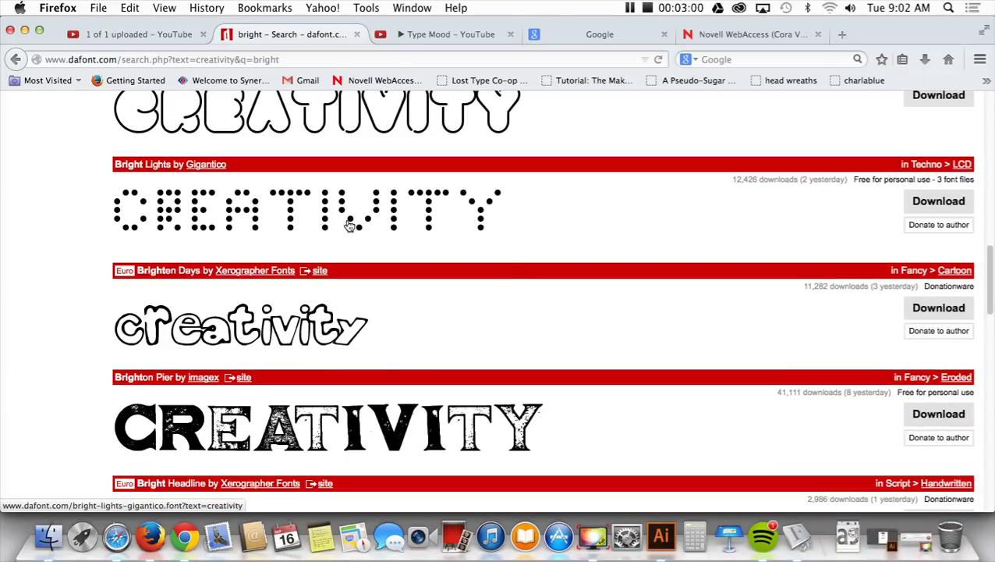
pyautogui.scroll(-12, 341, 234)
pyautogui.scroll(-2, 358, 231)
pyautogui.scroll(20, 358, 232)
pyautogui.scroll(-2, 358, 232)
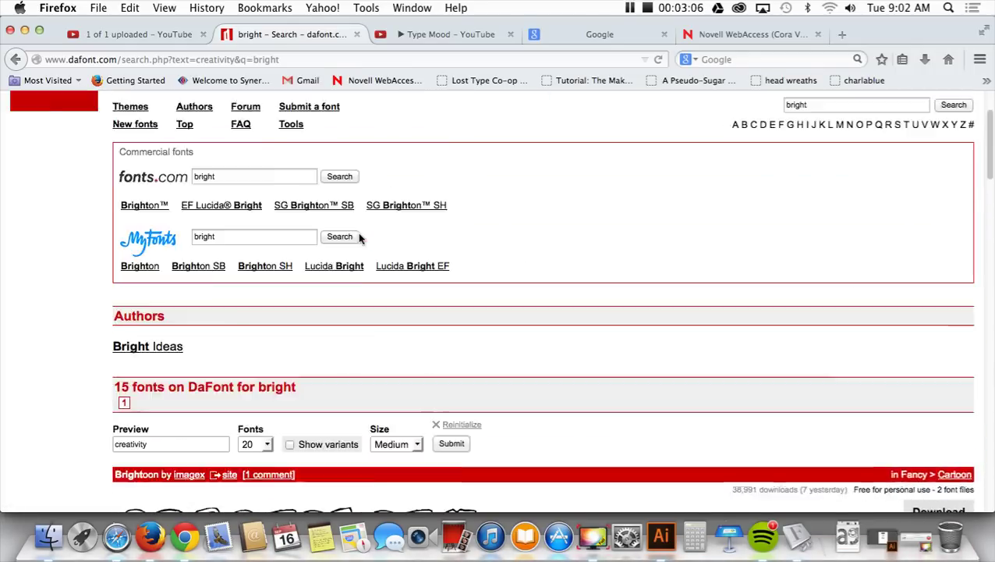
pyautogui.scroll(2, 358, 232)
pyautogui.scroll(-3, 200, 363)
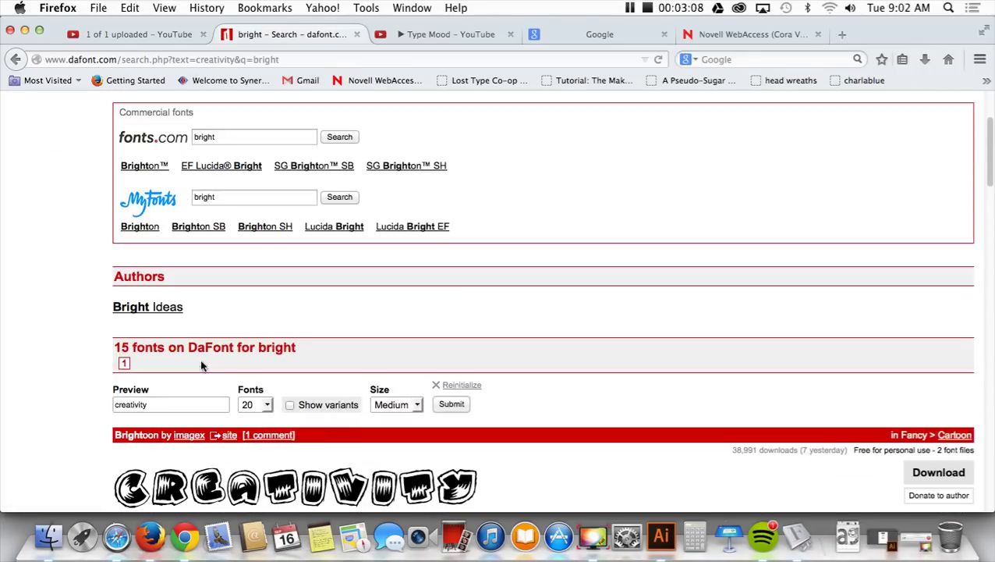
# - Change the sample text of the search results to "Bright" and refresh the font previews
pyautogui.moveTo(126, 405); pyautogui.dragTo(86, 394)
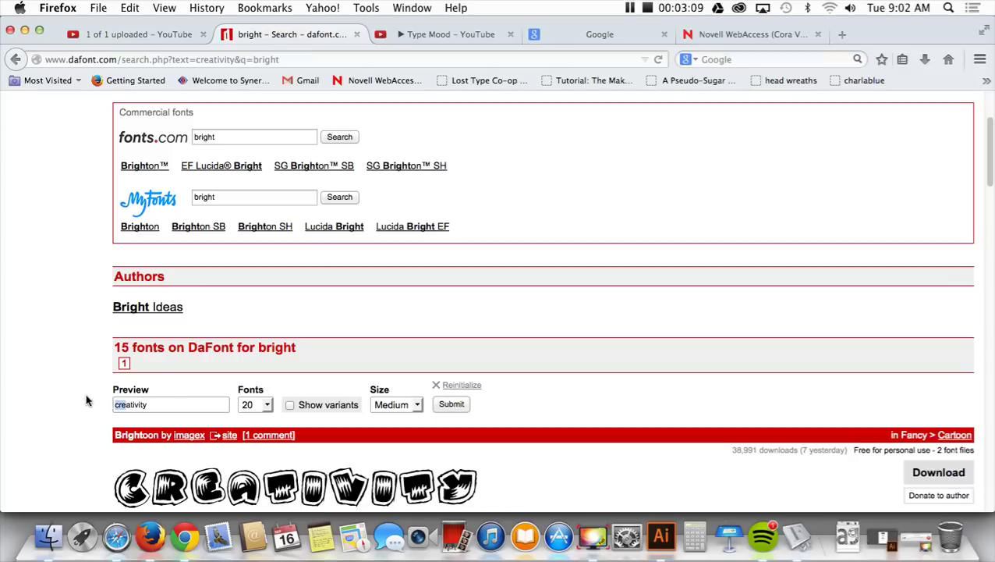
pyautogui.doubleClick(131, 405)
pyautogui.write('Bright')
pyautogui.press('Return')
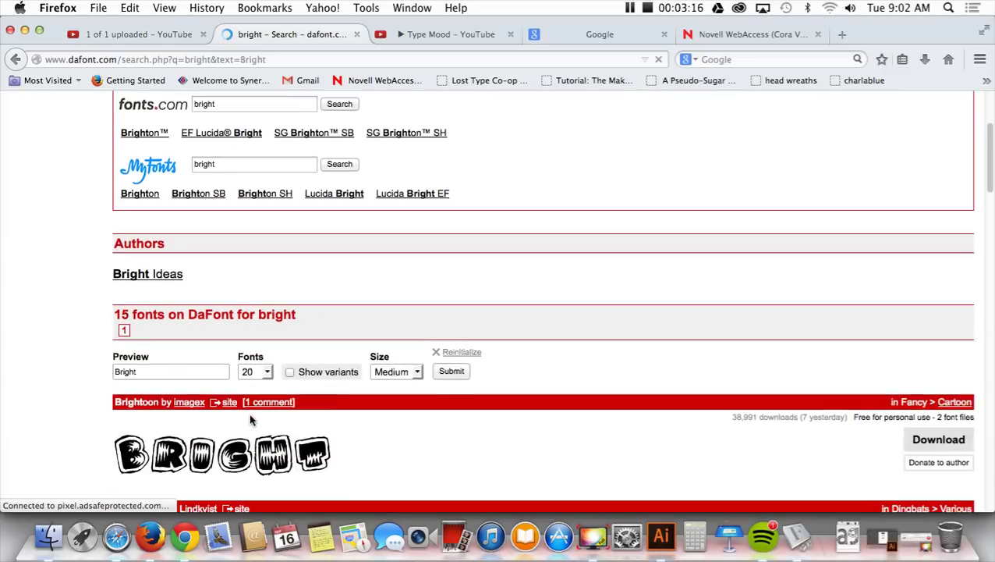
# - Download the dotted Bright Lights font from the Techno > LCD category and save bright_lights_gigantico.zip
pyautogui.scroll(-2, 250, 420)
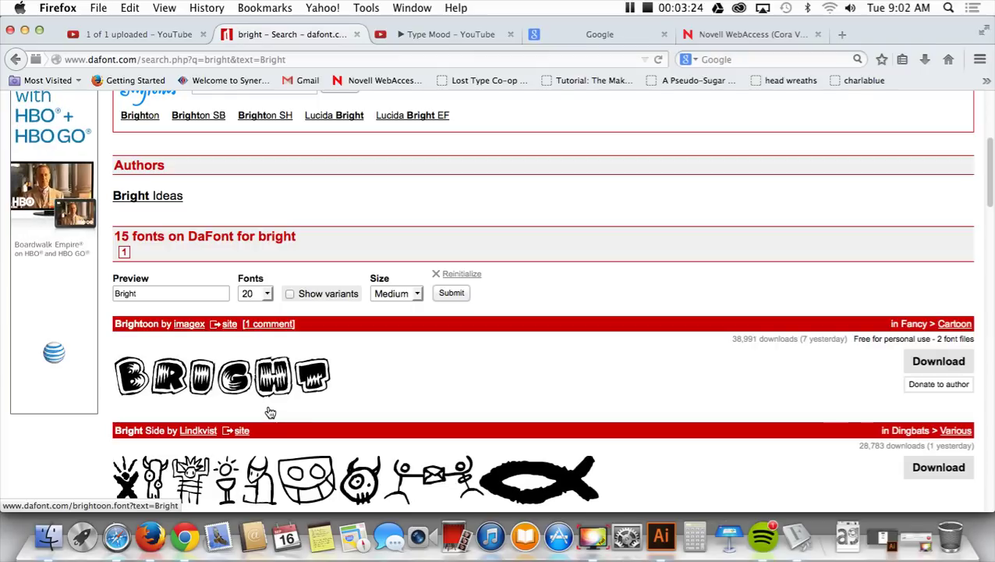
pyautogui.scroll(-5, 270, 411)
pyautogui.scroll(-5, 270, 412)
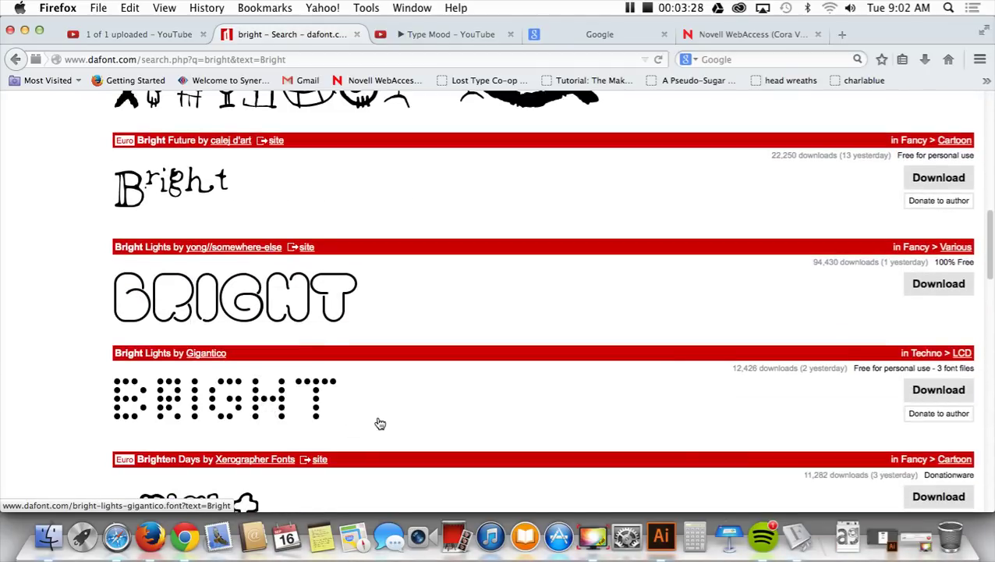
pyautogui.scroll(-1, 382, 422)
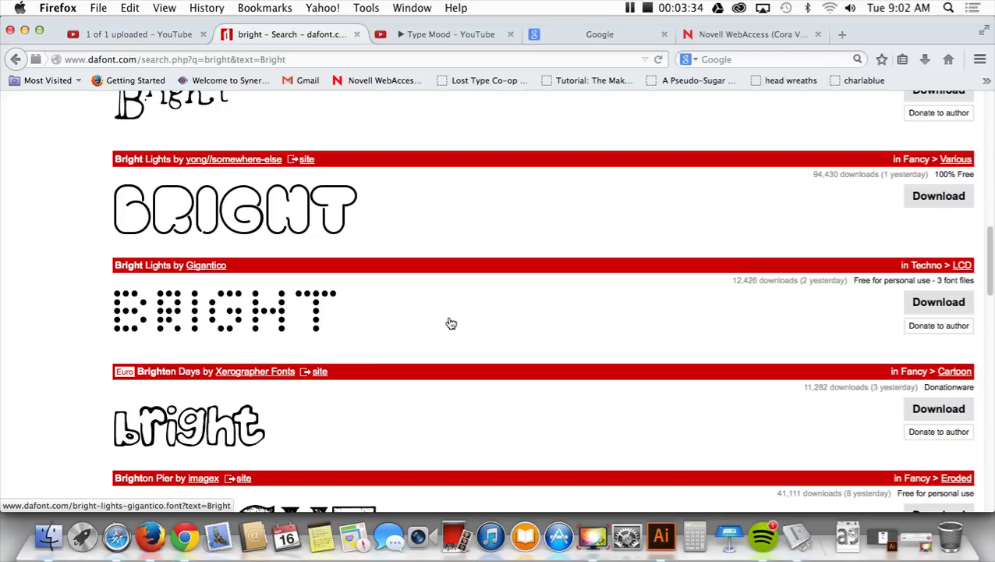
pyautogui.click(939, 304)
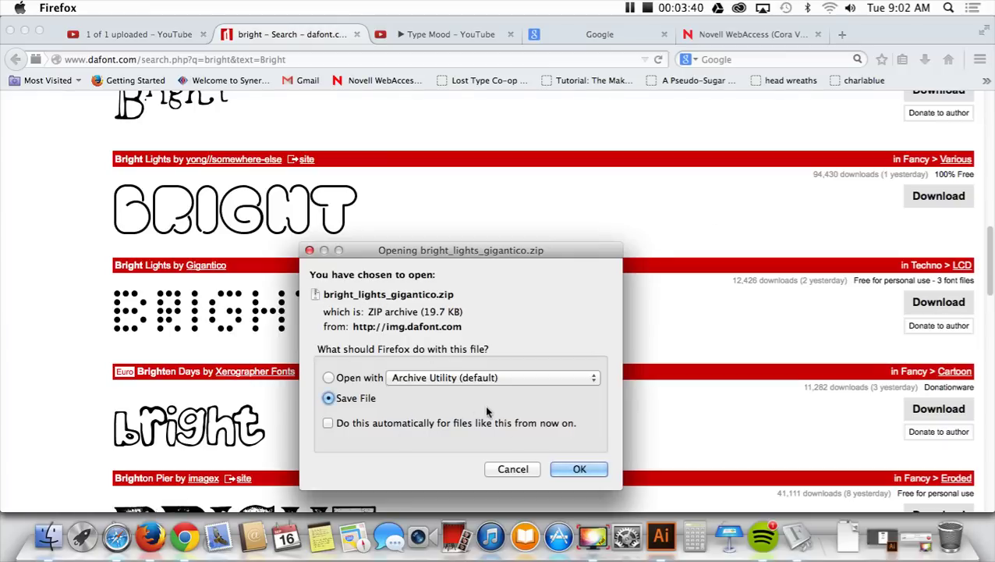
pyautogui.click(572, 469)
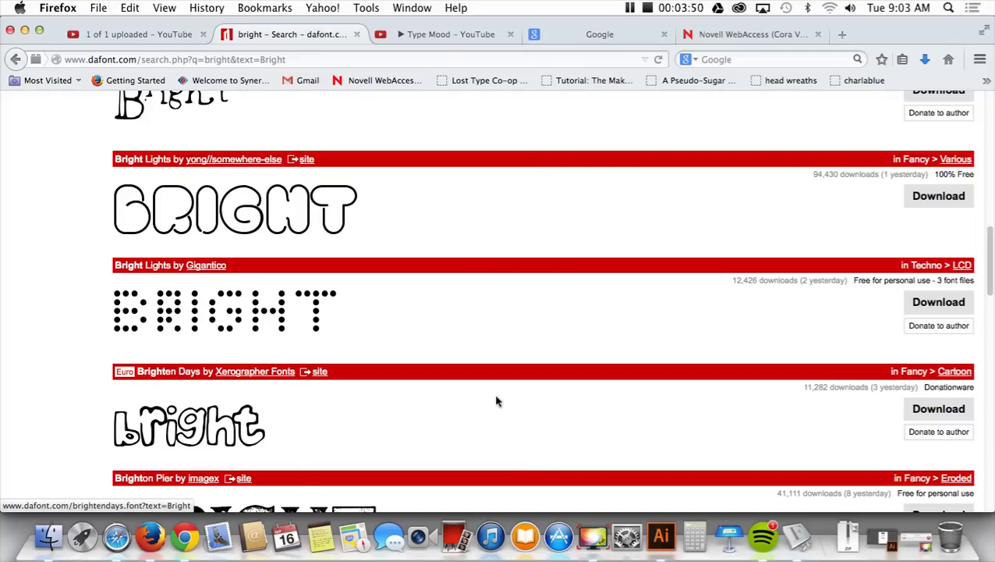
# - Expand the bright_lights_gigantico folder in Downloads and install bright_lights_.ttf with Font Book
pyautogui.click(927, 60)
pyautogui.click(714, 113)
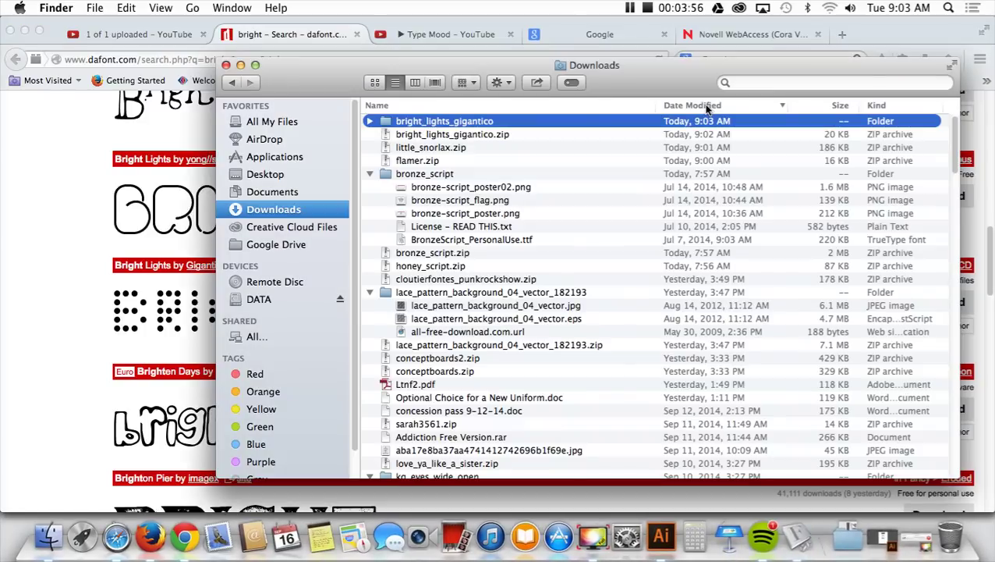
pyautogui.click(371, 125)
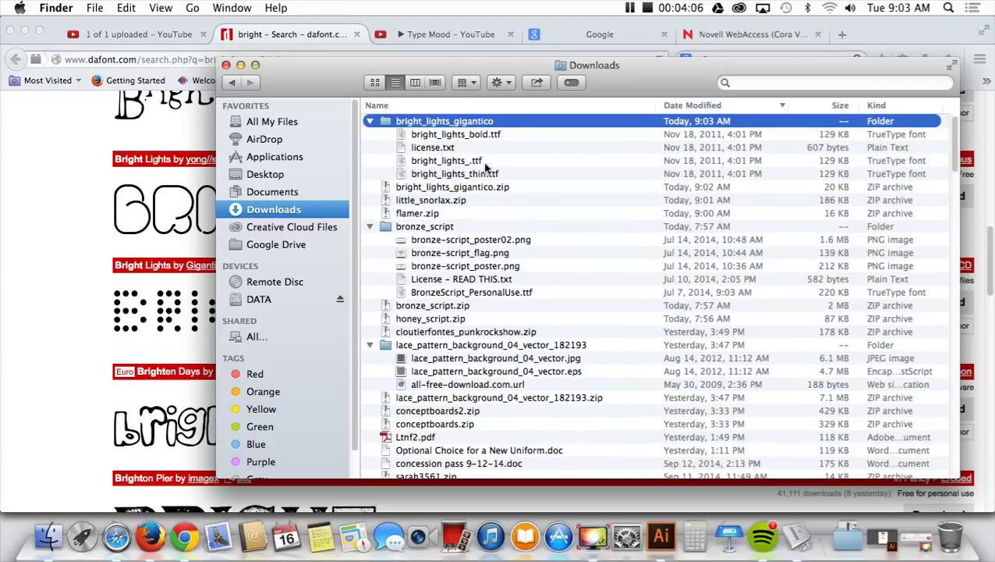
pyautogui.doubleClick(437, 161)
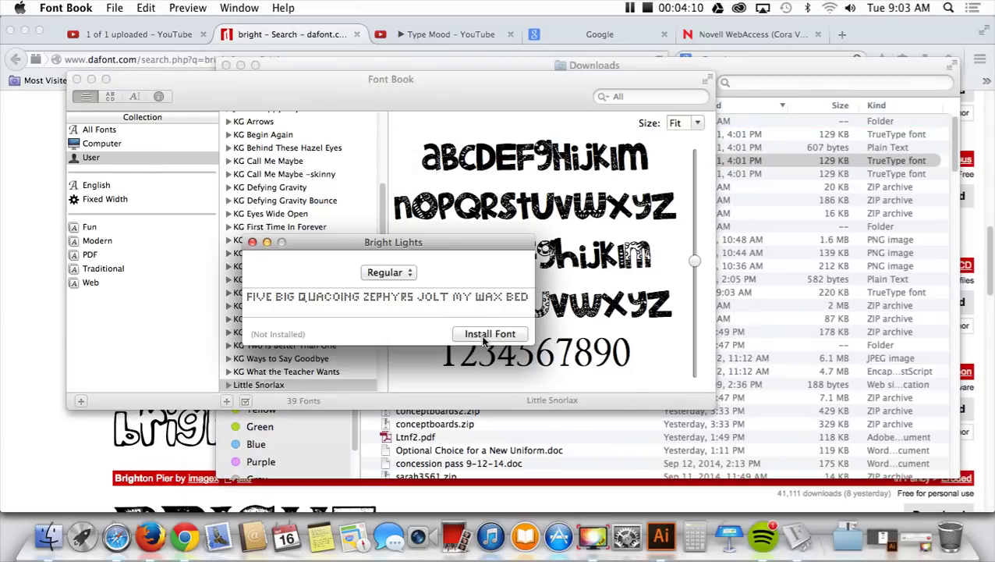
pyautogui.click(478, 334)
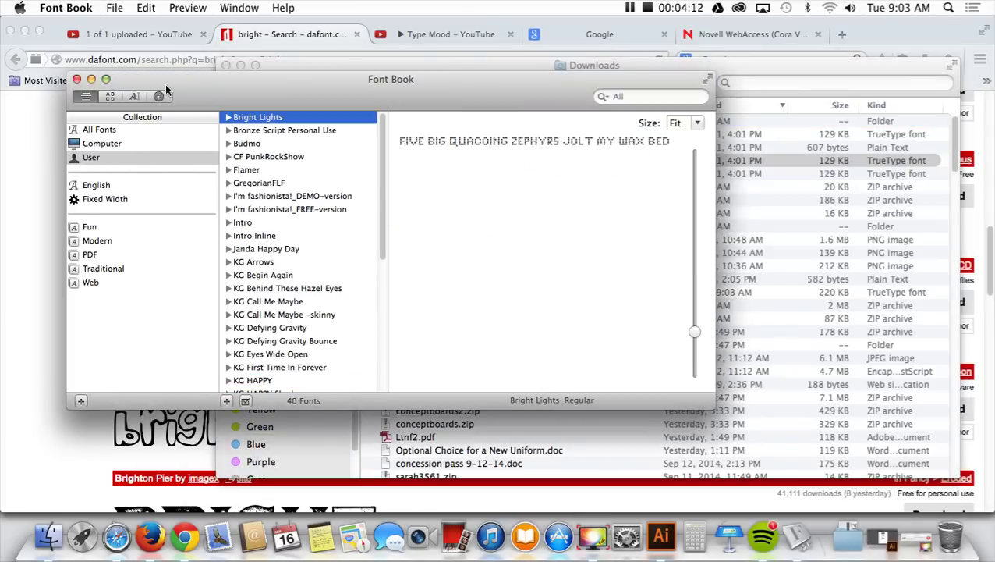
# - Install bright_lights_thin.ttf and bright_lights_bold.ttf from the bright_lights_gigantico folder with Font Book
pyautogui.click(324, 67)
pyautogui.click(425, 175)
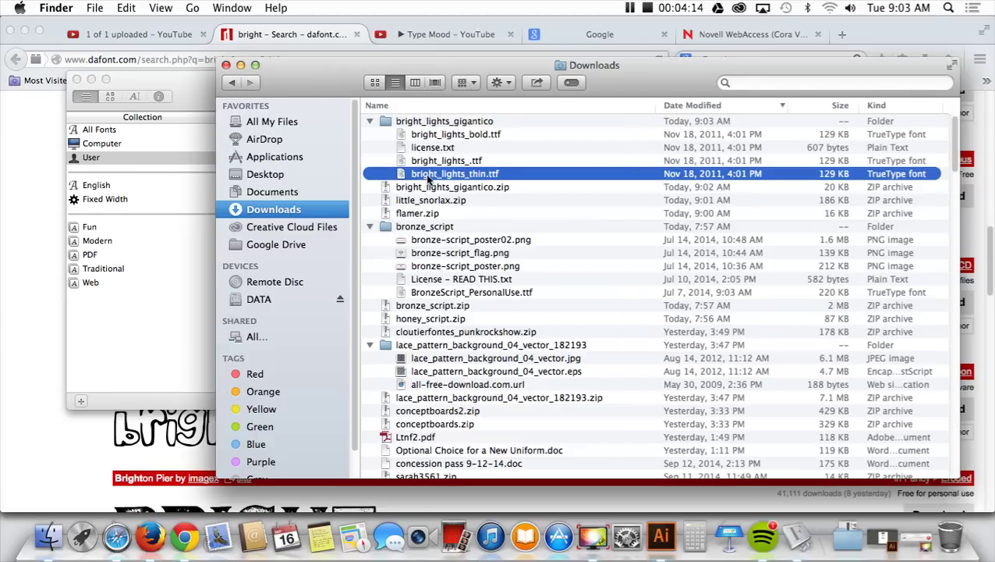
pyautogui.doubleClick(426, 176)
pyautogui.click(506, 357)
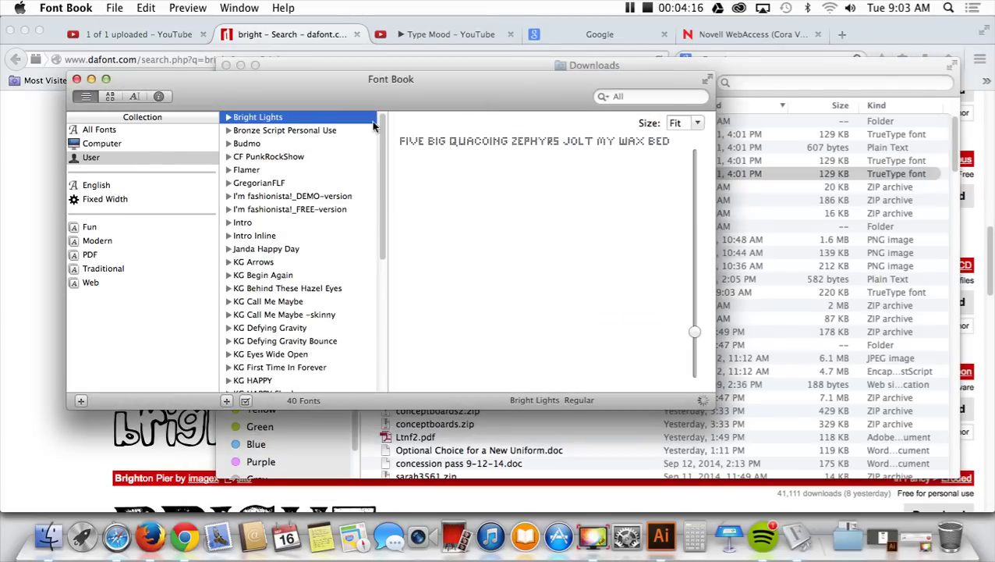
pyautogui.click(292, 68)
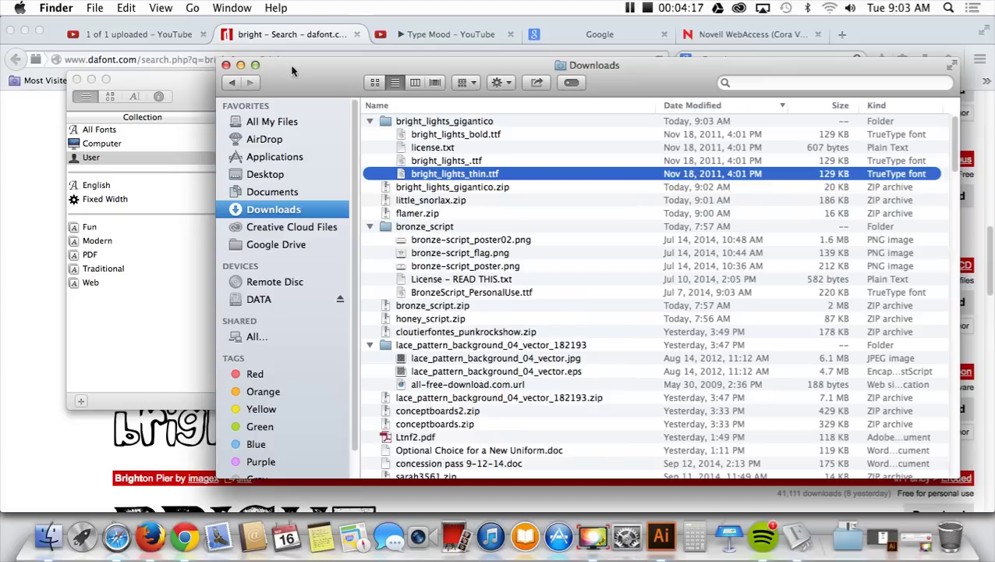
pyautogui.doubleClick(433, 135)
pyautogui.click(521, 375)
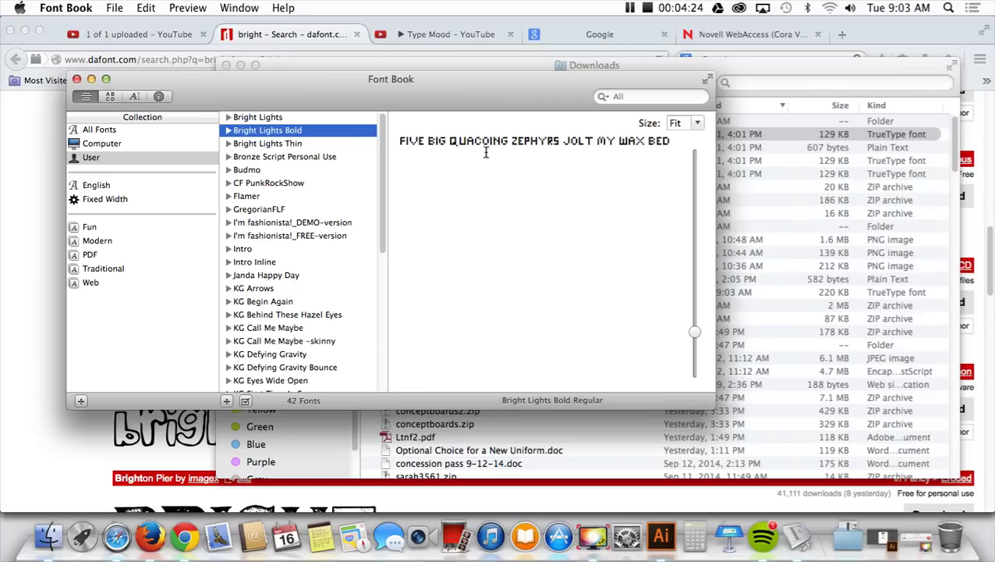
# - Close Font Book and collapse the bright_lights_gigantico folder before switching back to Firefox
pyautogui.click(77, 79)
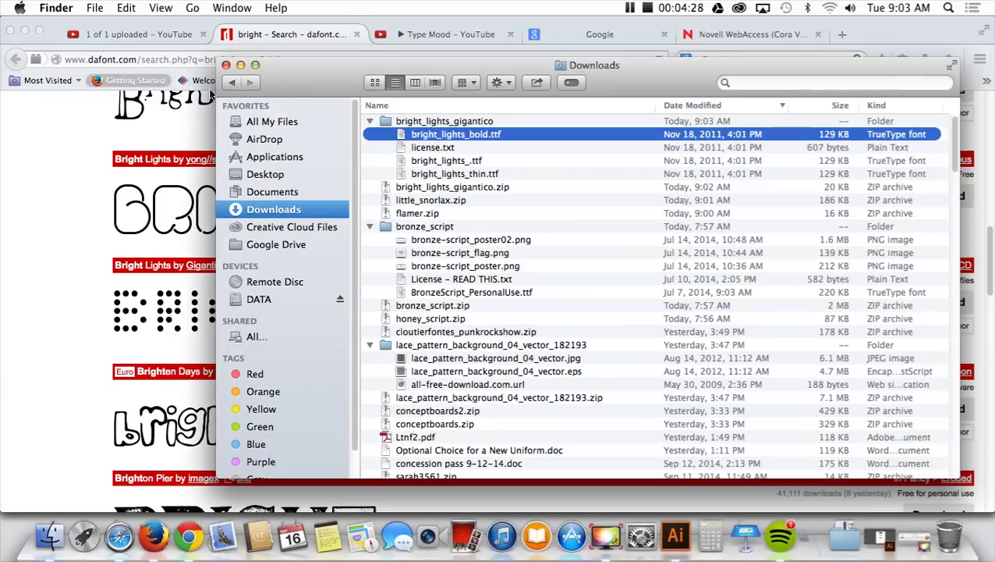
pyautogui.click(371, 123)
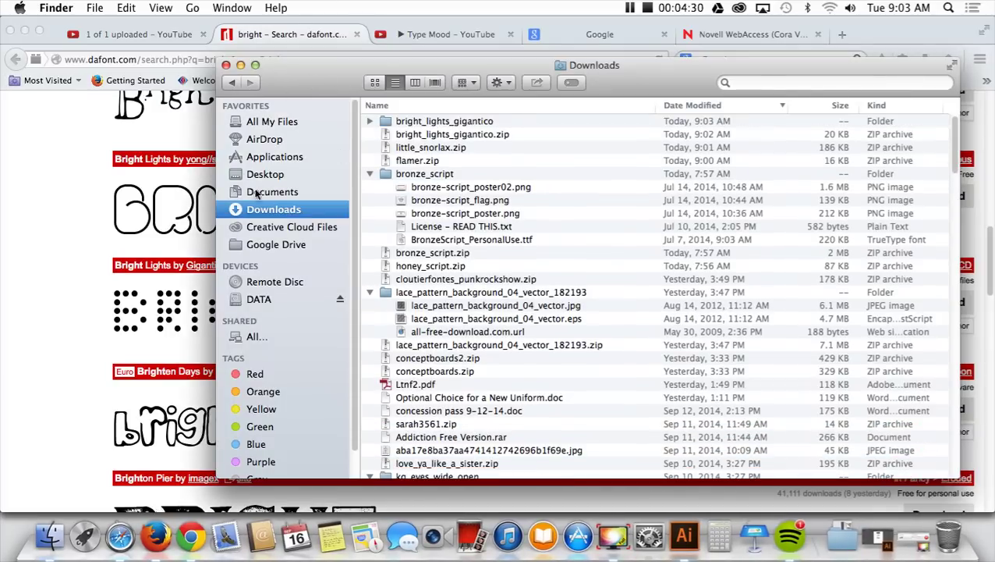
pyautogui.click(65, 274)
pyautogui.scroll(3, 229, 318)
pyautogui.scroll(-5, 224, 316)
pyautogui.scroll(4, 225, 316)
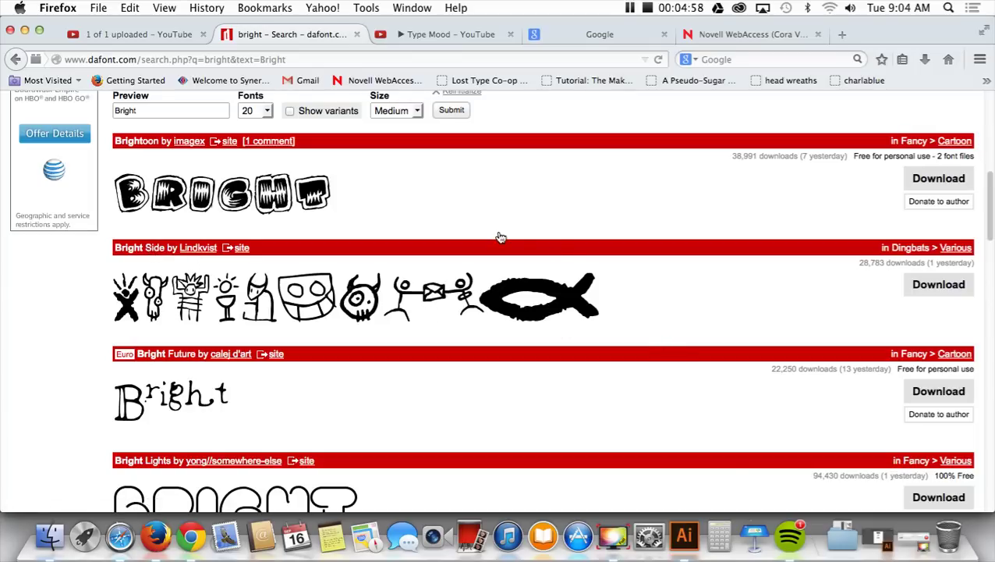
pyautogui.click(614, 499)
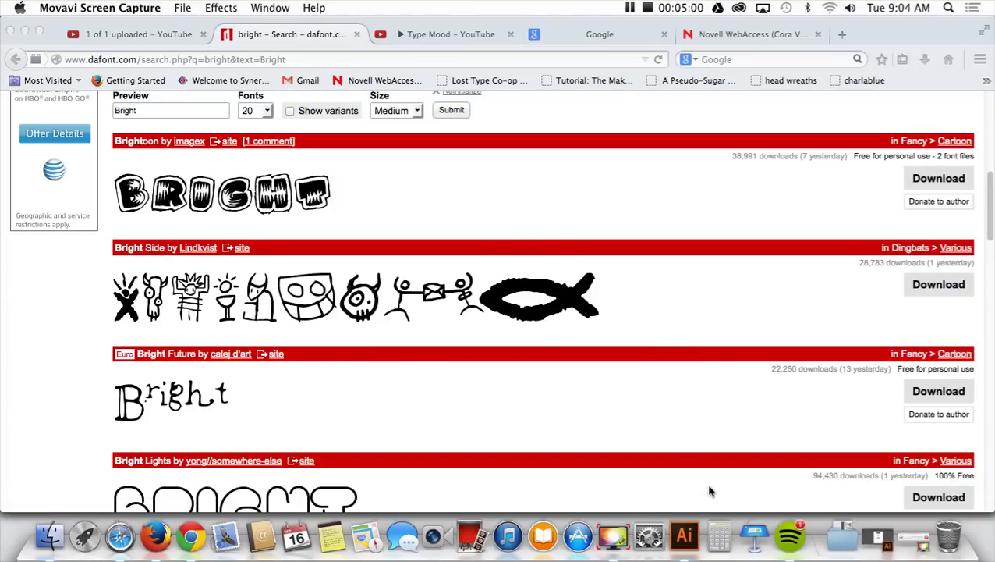